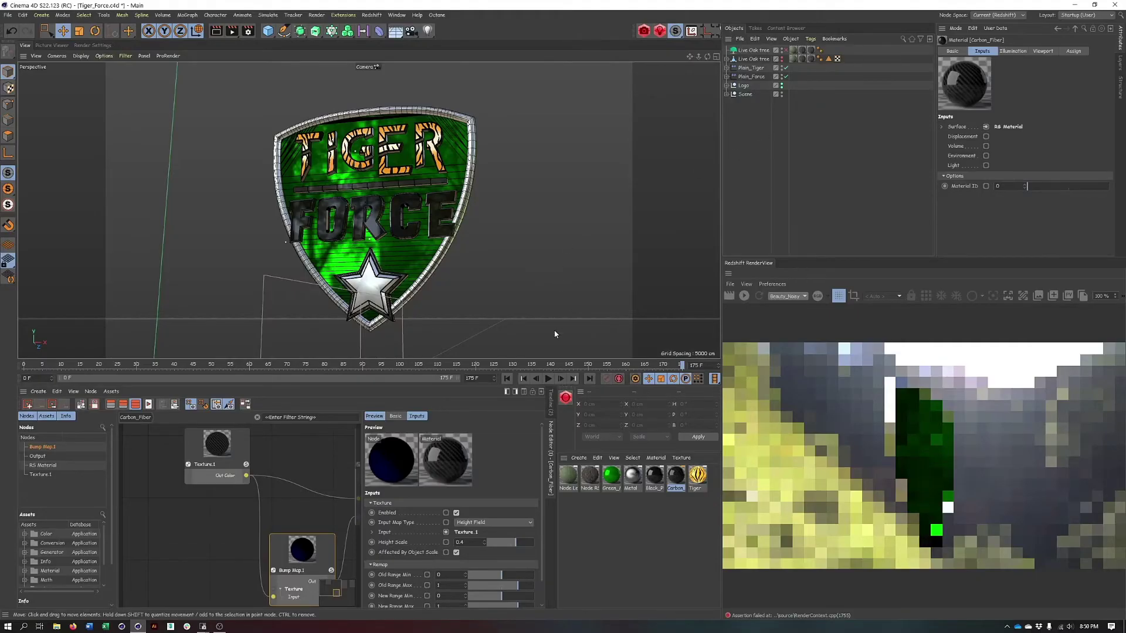
At frame 159, make the polygon Live Oak tree object visible in both the editor and the renderer.
drag(282, 365, 626, 367)
click(755, 60)
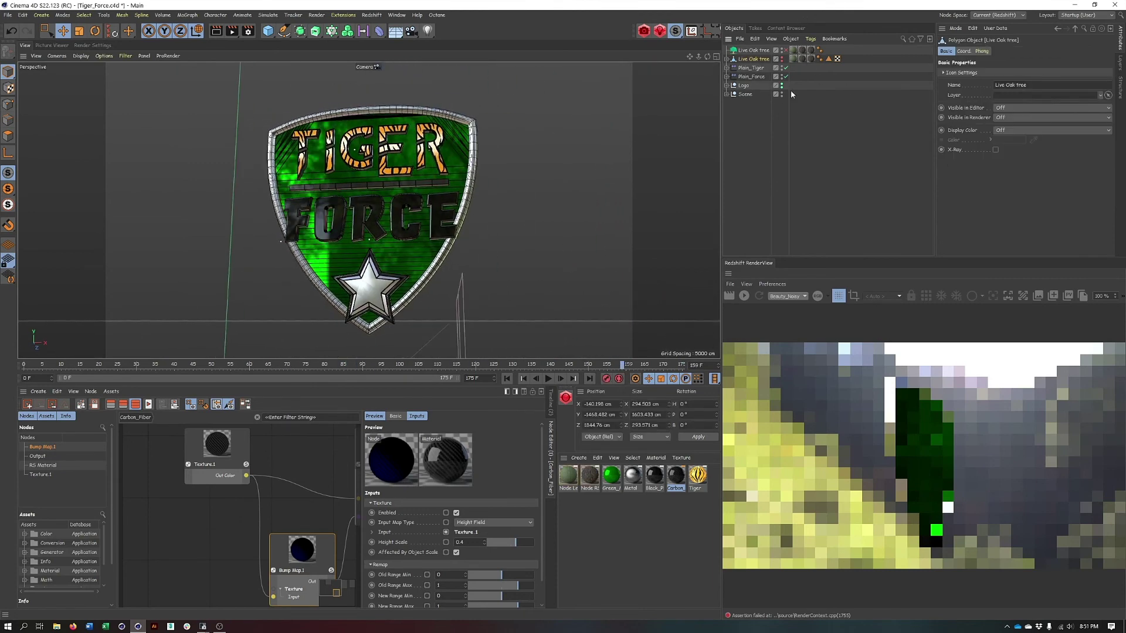
click(782, 57)
click(782, 61)
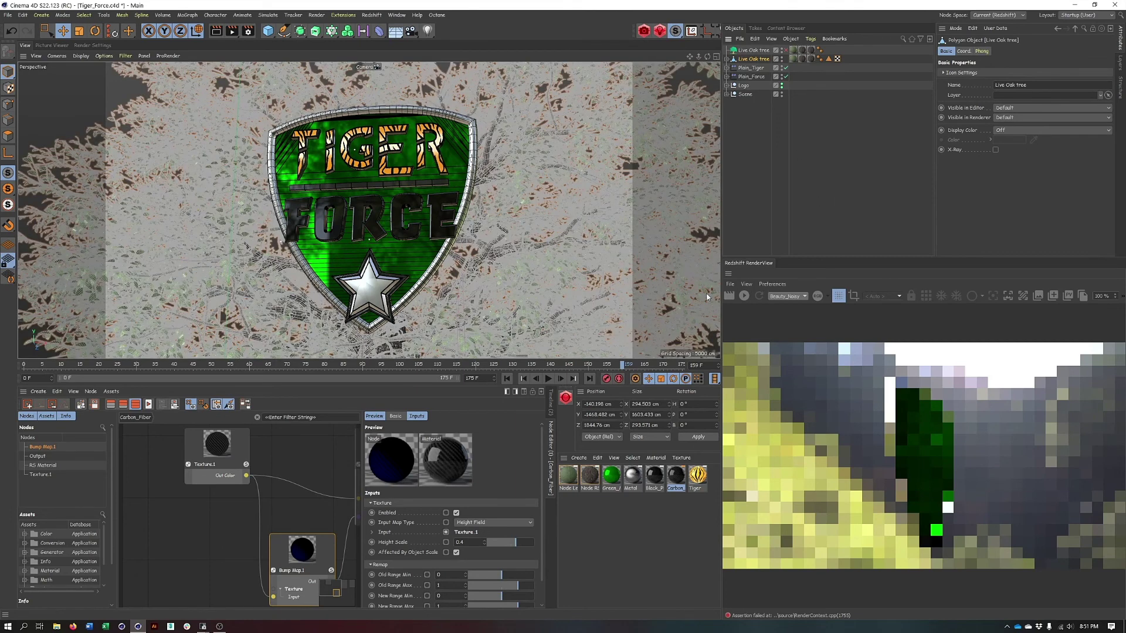
Enlarge the Redshift RenderView area and start the interactive render.
drag(723, 241, 494, 294)
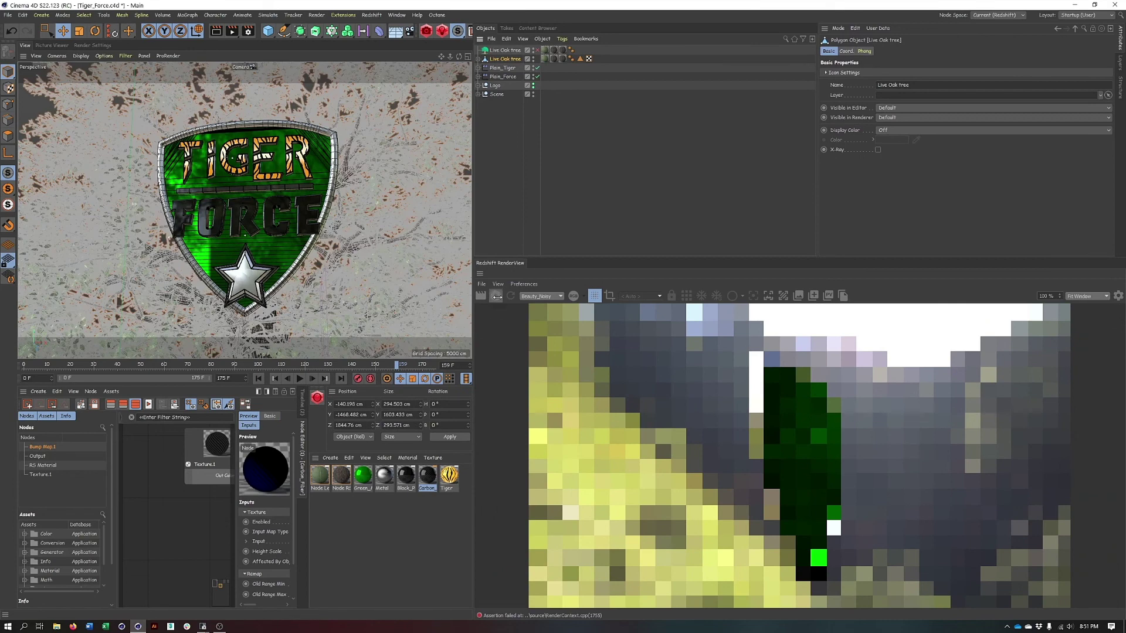
click(496, 296)
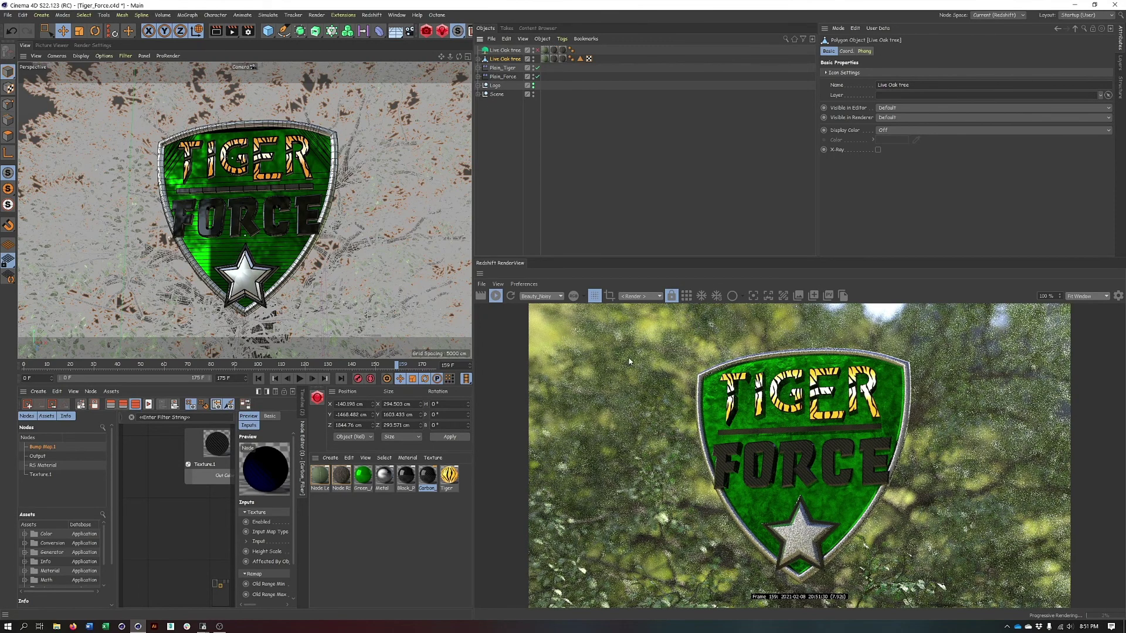
Delete the existing Redshift tag from the Camera inside the Scene group and add a new Redshift Camera tag to it.
click(478, 94)
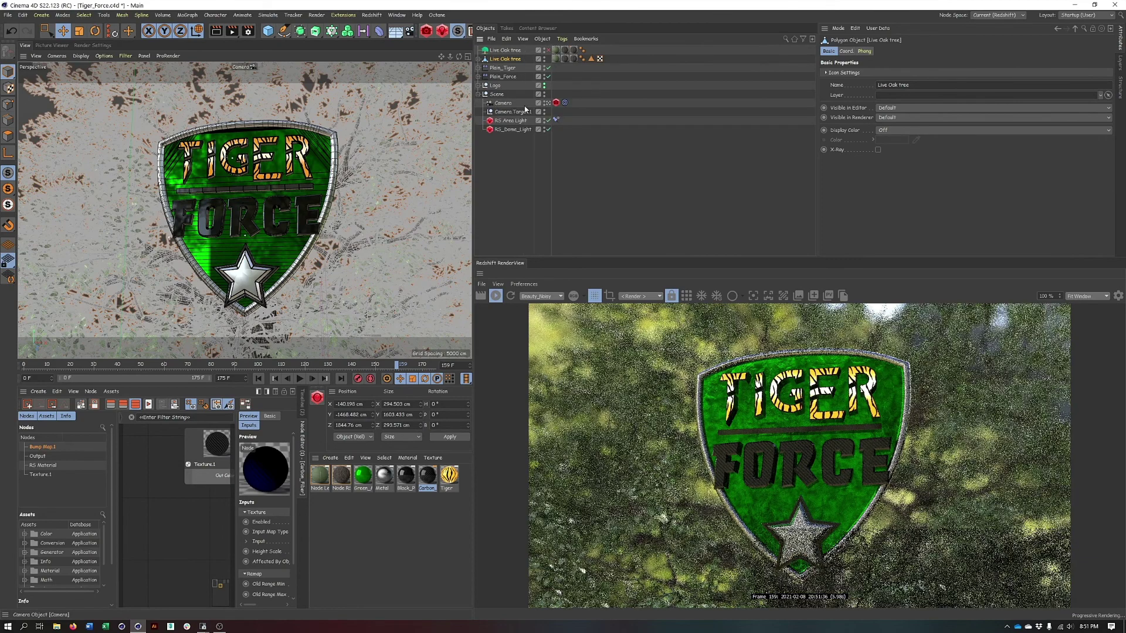
click(556, 103)
key(Delete)
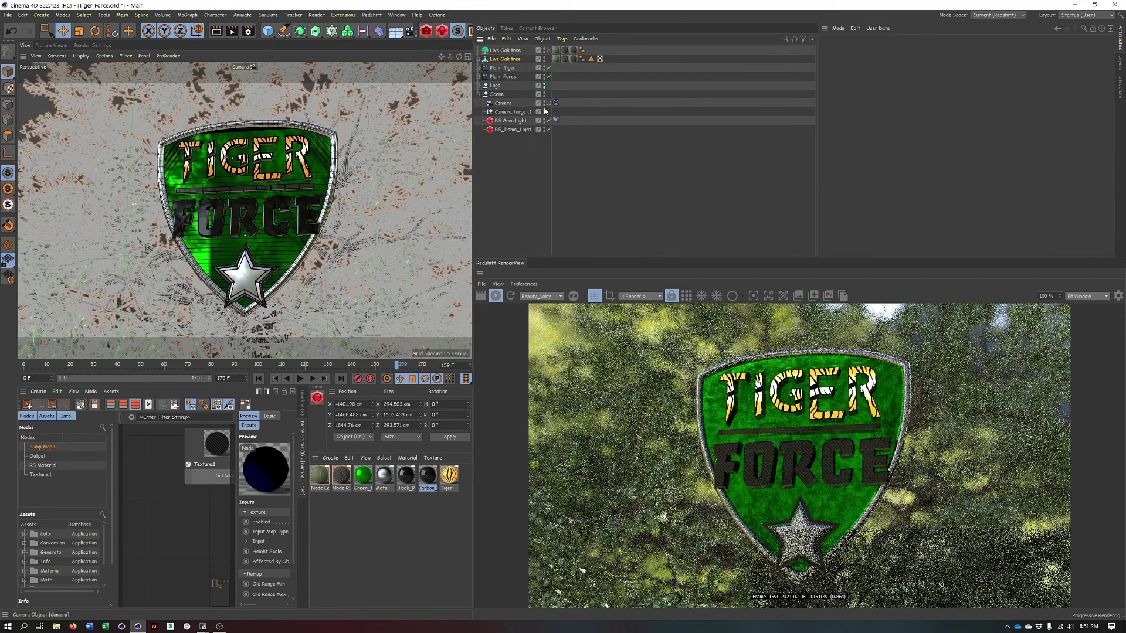
right_click(503, 105)
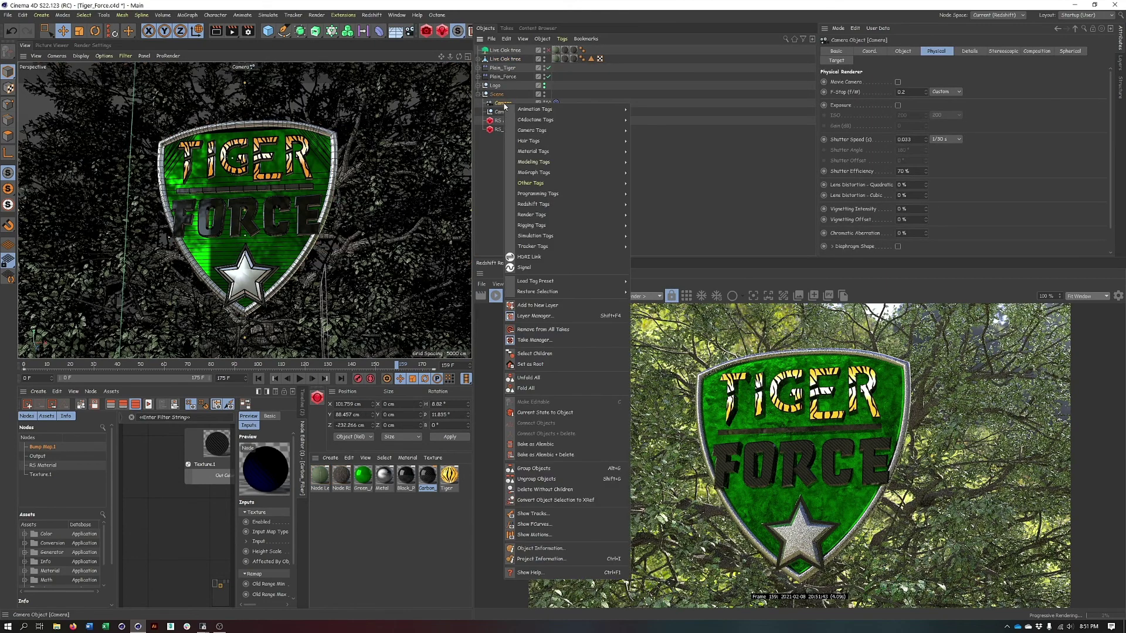
mouse_move(565, 203)
click(654, 204)
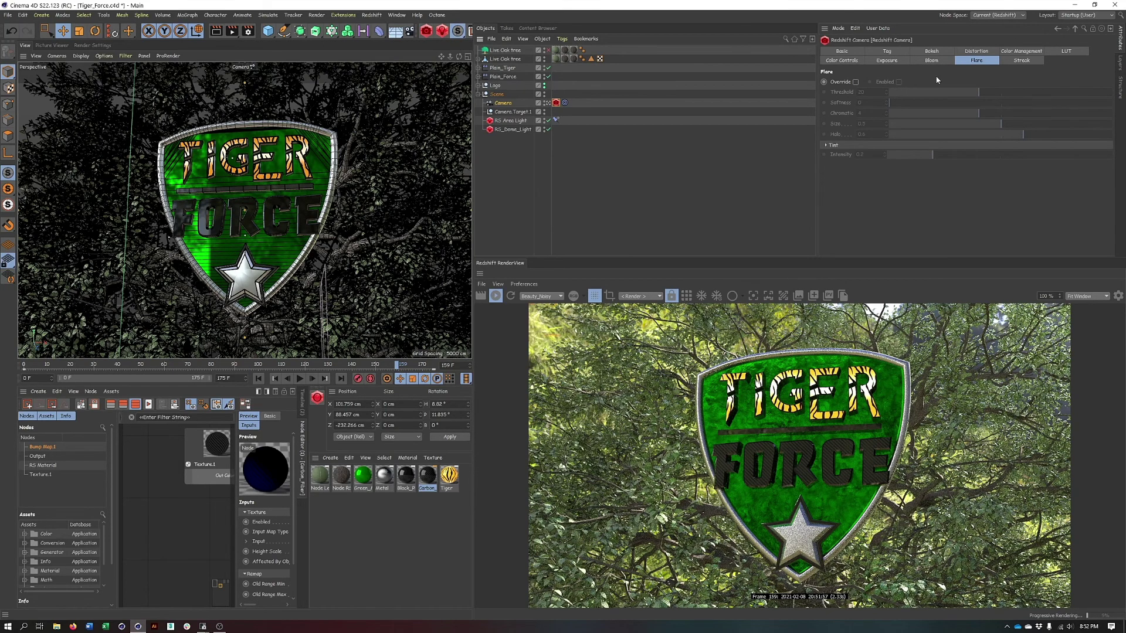
Look through the Redshift Camera tag's Bokeh, Color Management and LUT settings.
click(937, 52)
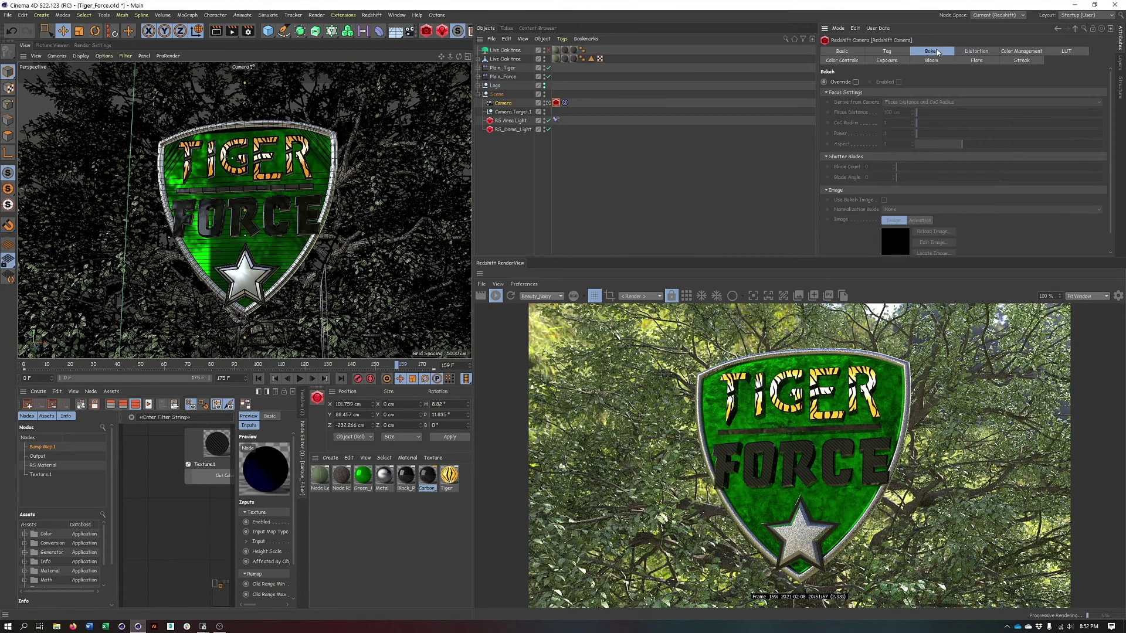
click(1018, 53)
click(1064, 53)
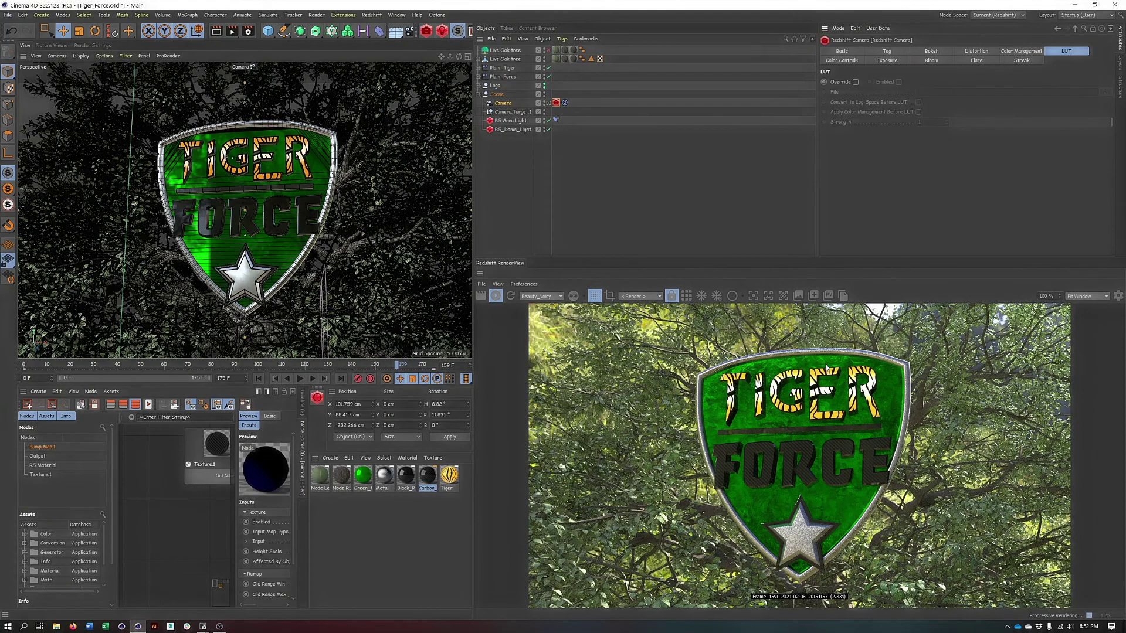
Show the RenderView's display settings and enable both Apply to file output and PostFX.
click(1119, 297)
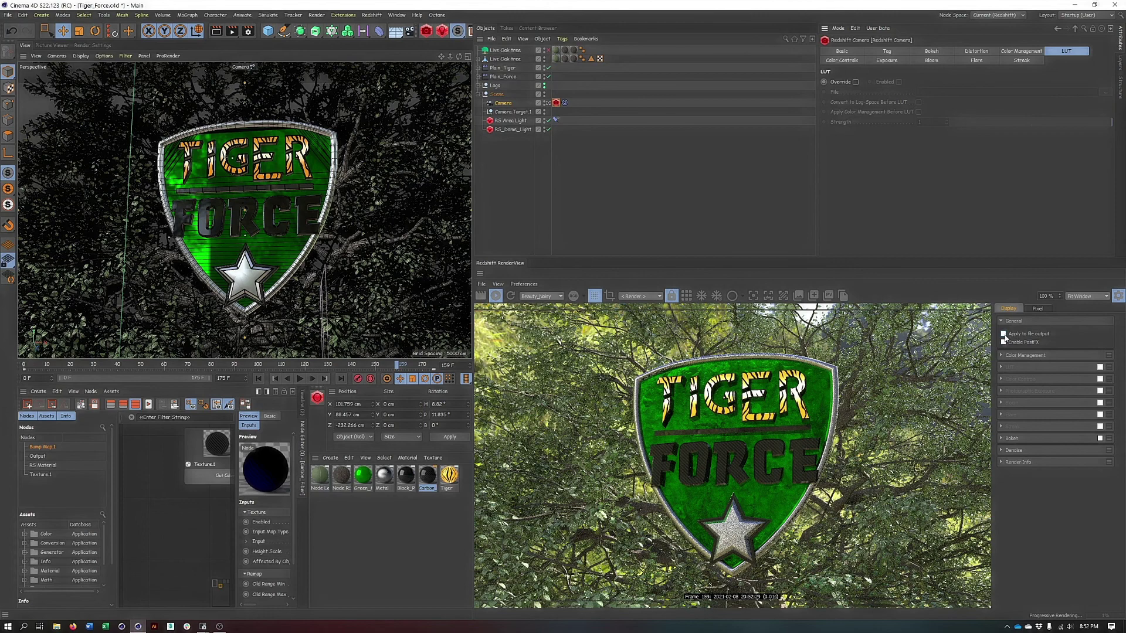
click(1003, 334)
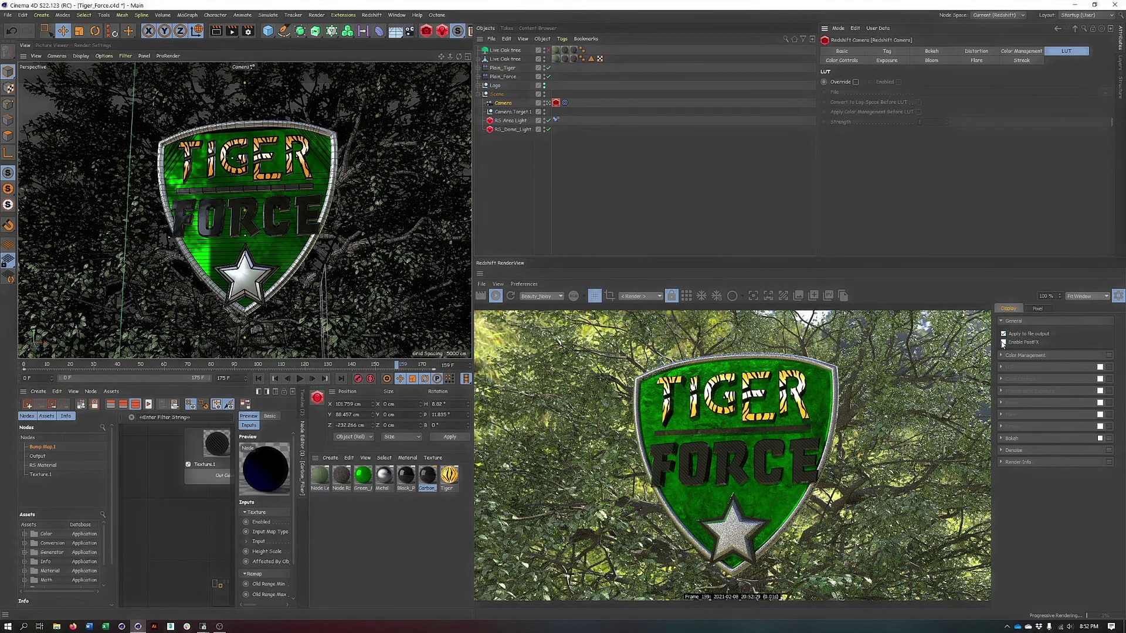
click(1003, 342)
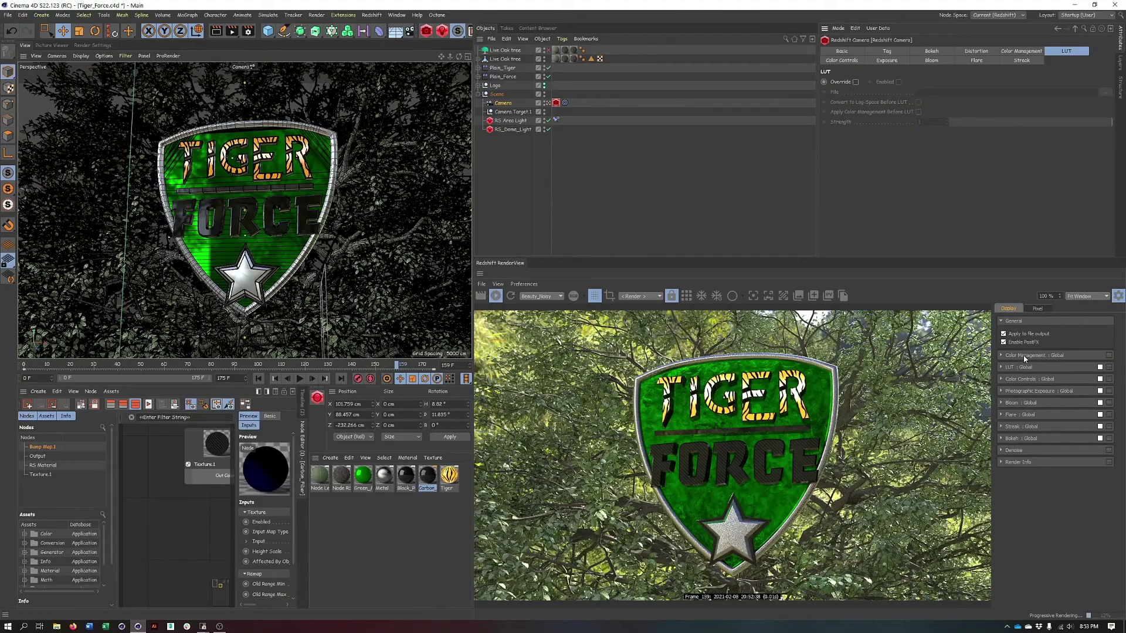
Examine the available display modes in the RenderView's global Color Management settings.
click(1025, 356)
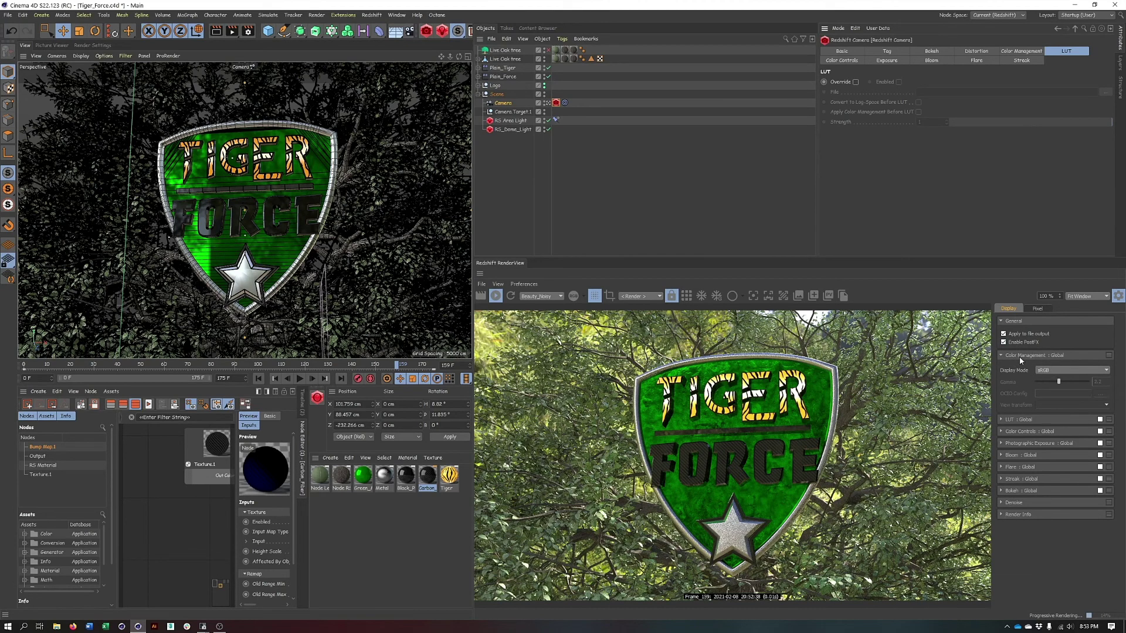
click(1057, 356)
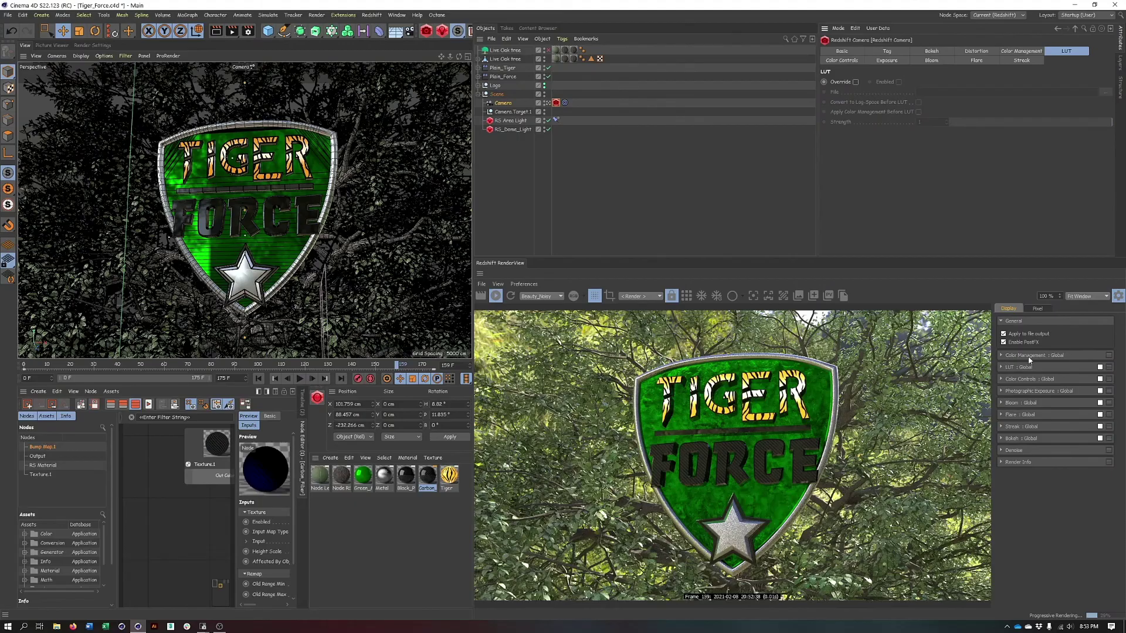
click(1029, 358)
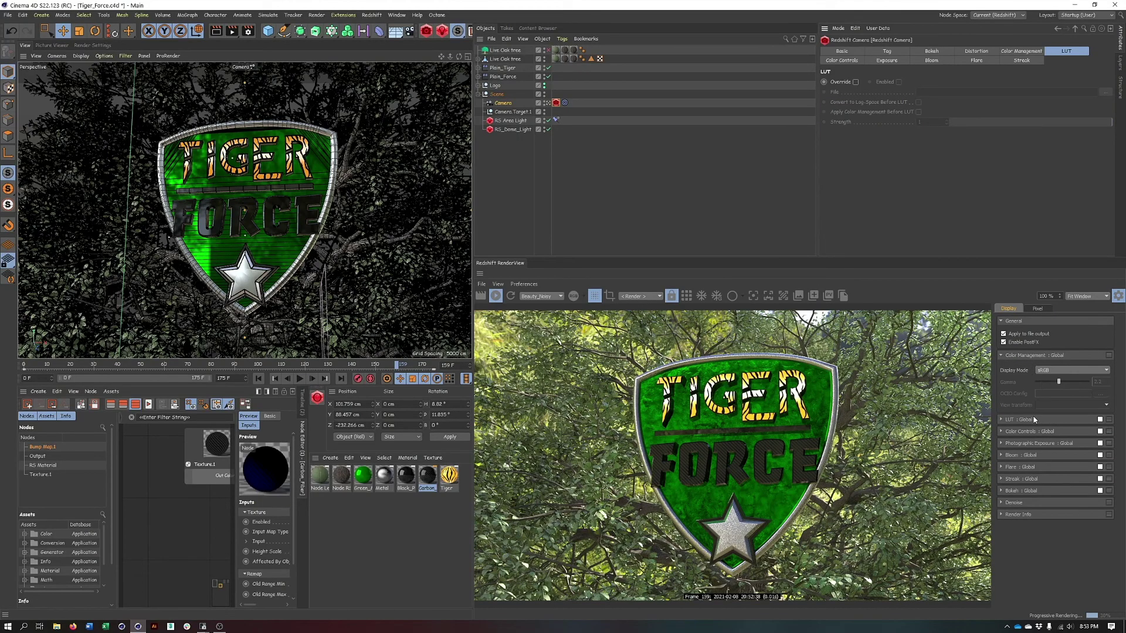
click(1063, 371)
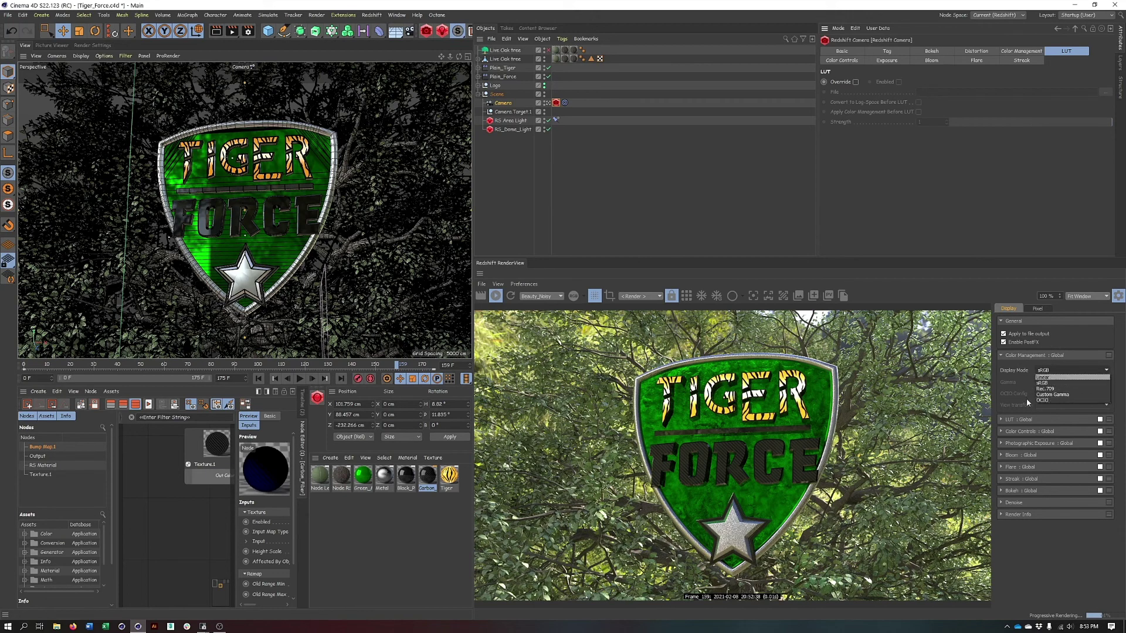
click(1049, 371)
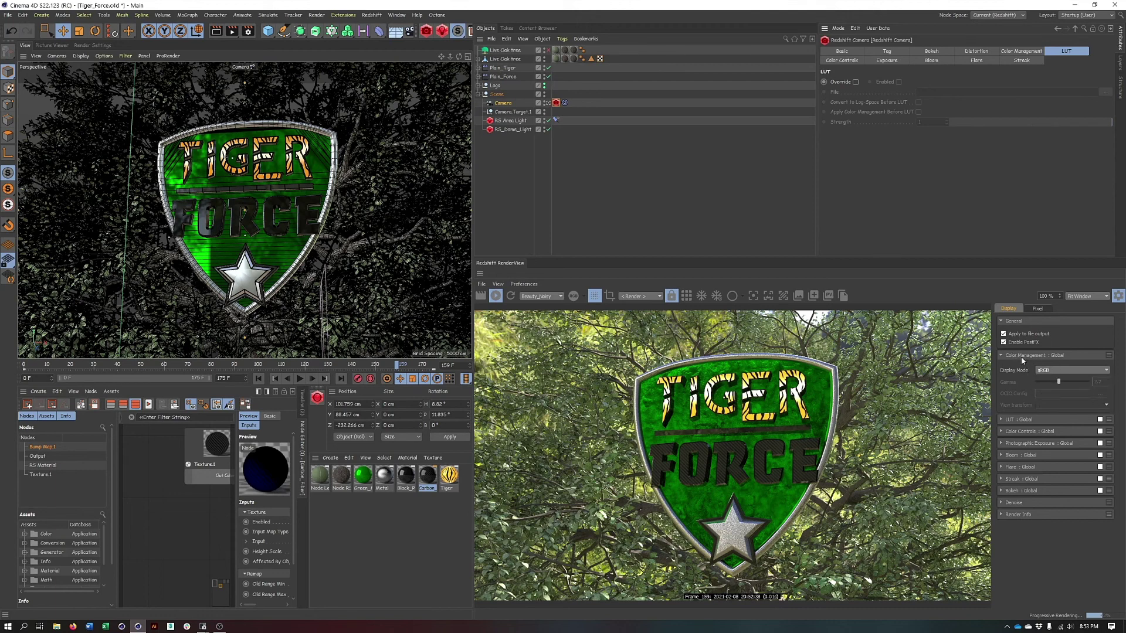
click(1022, 356)
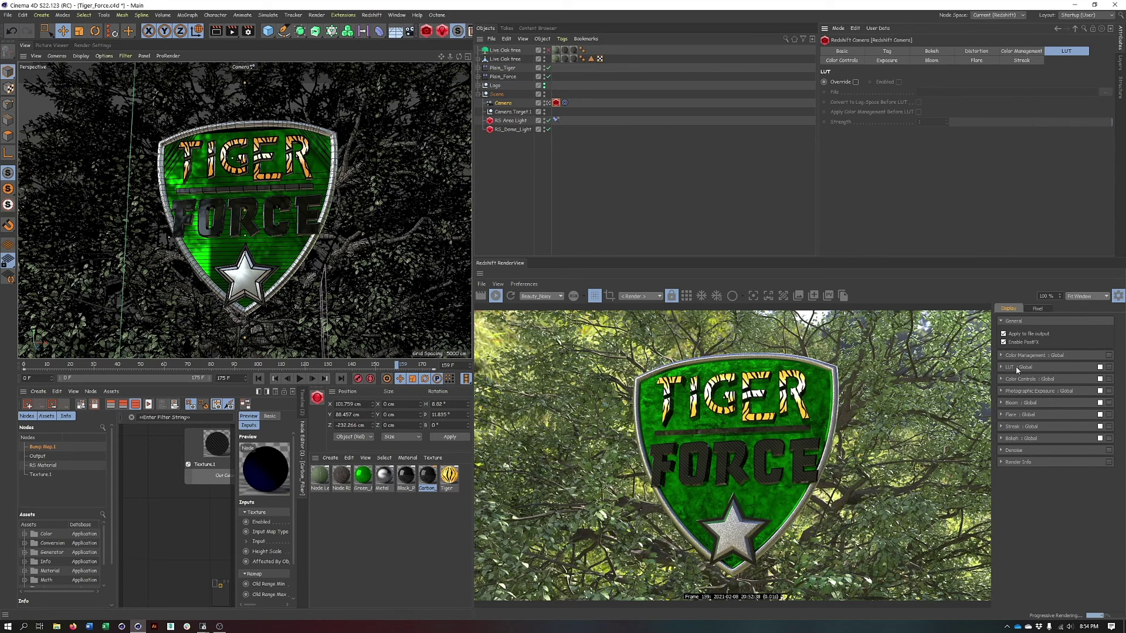
Enable the global LUT and try the Ektachrome_e100s and Kodak_Tri-X_400 LUT files on the render.
click(1007, 367)
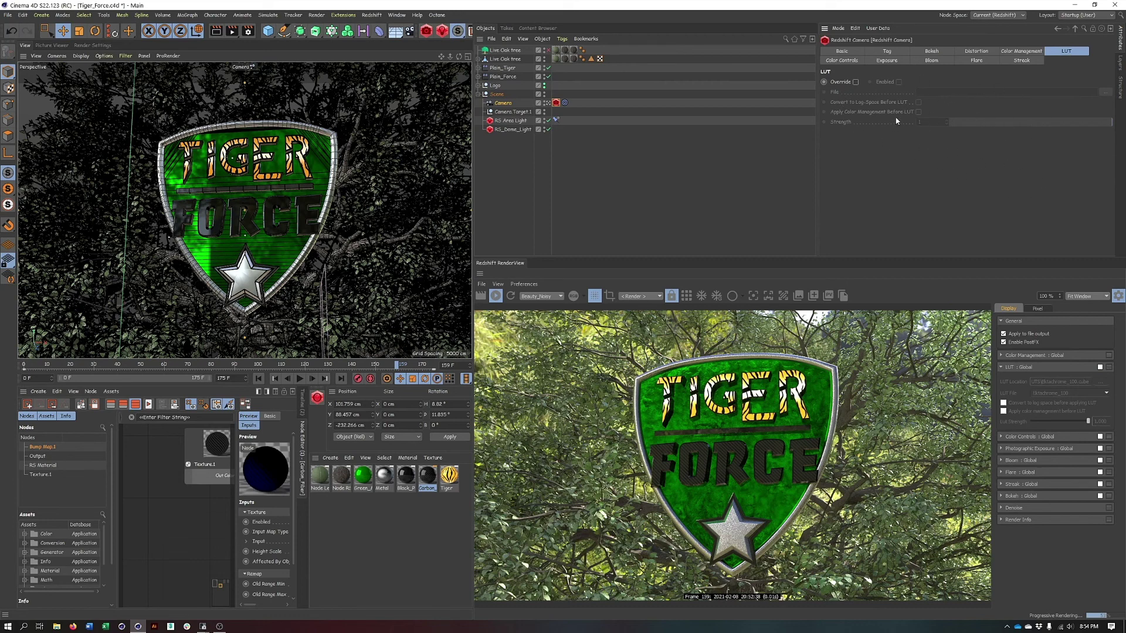
click(1100, 368)
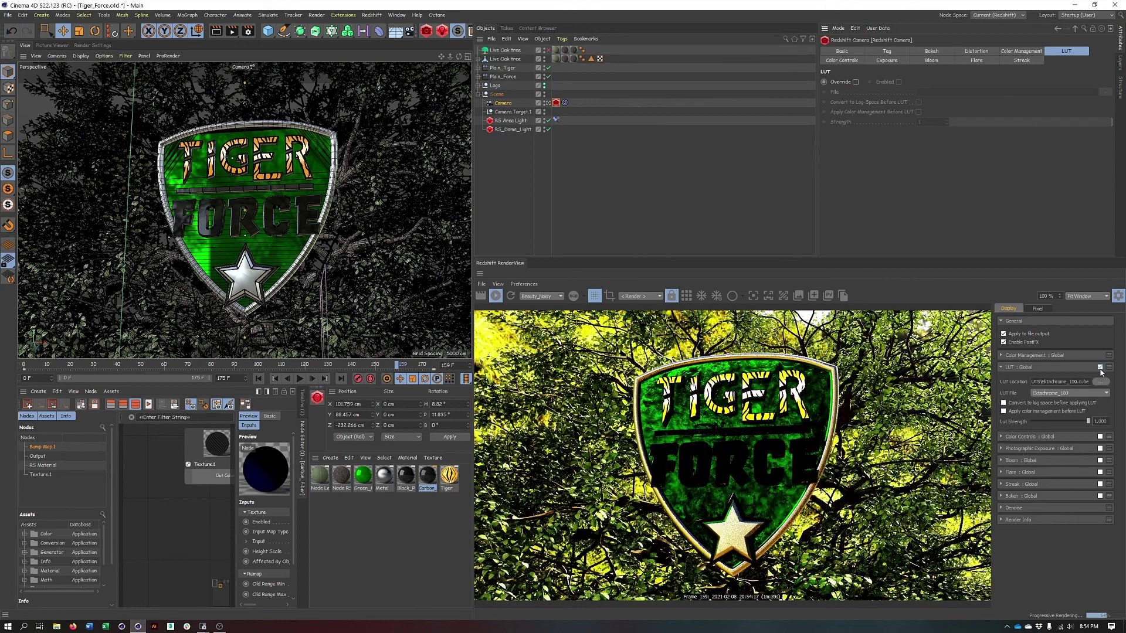
click(1071, 393)
click(1050, 429)
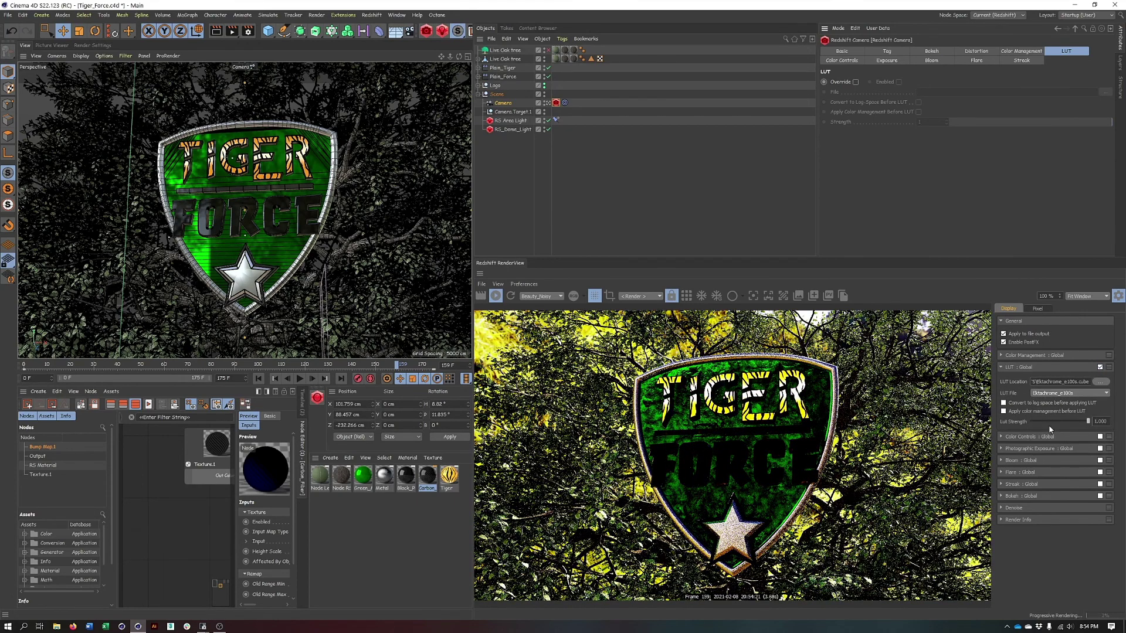
click(1055, 393)
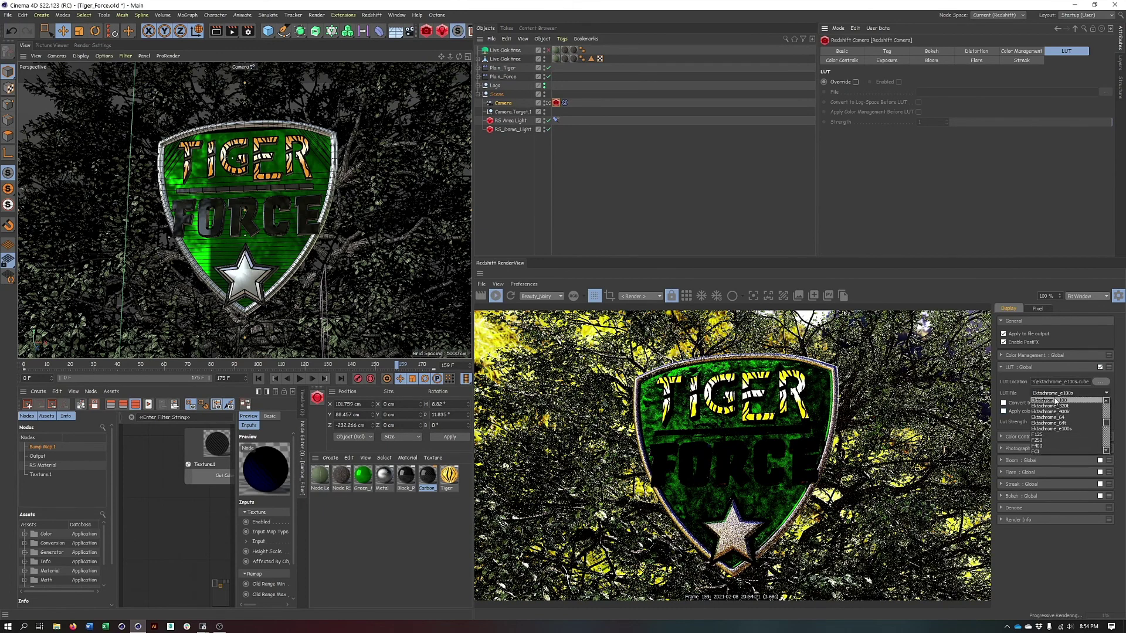
click(1051, 422)
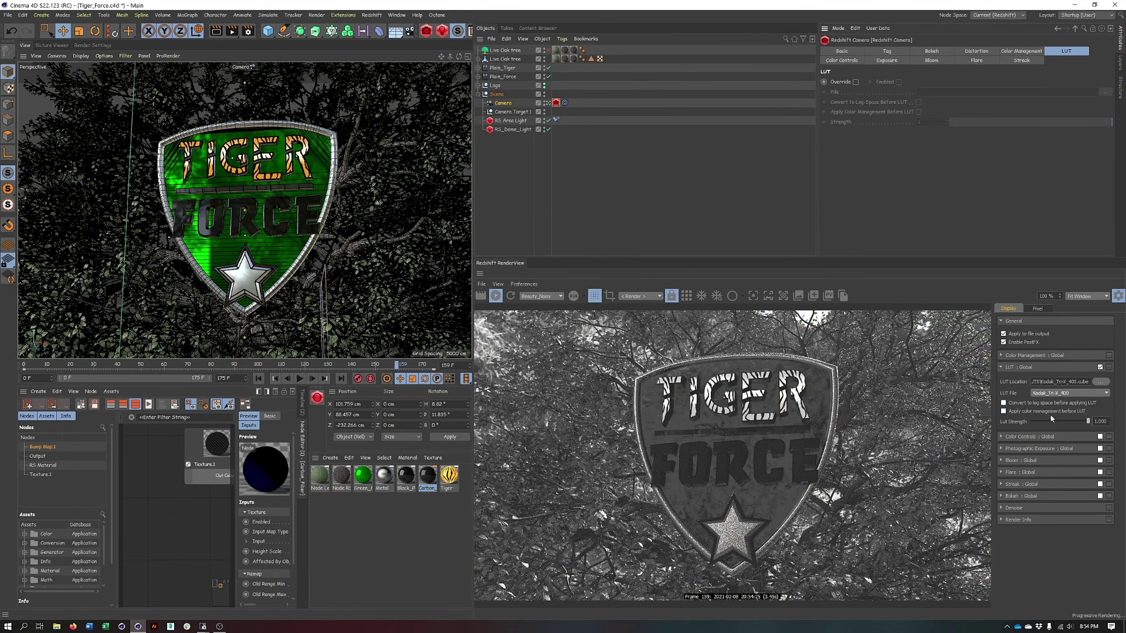
Try the Portra_100t and Kodak_Vision3_200T_5213 LUT files on the render, and turn the global LUT off.
click(1067, 392)
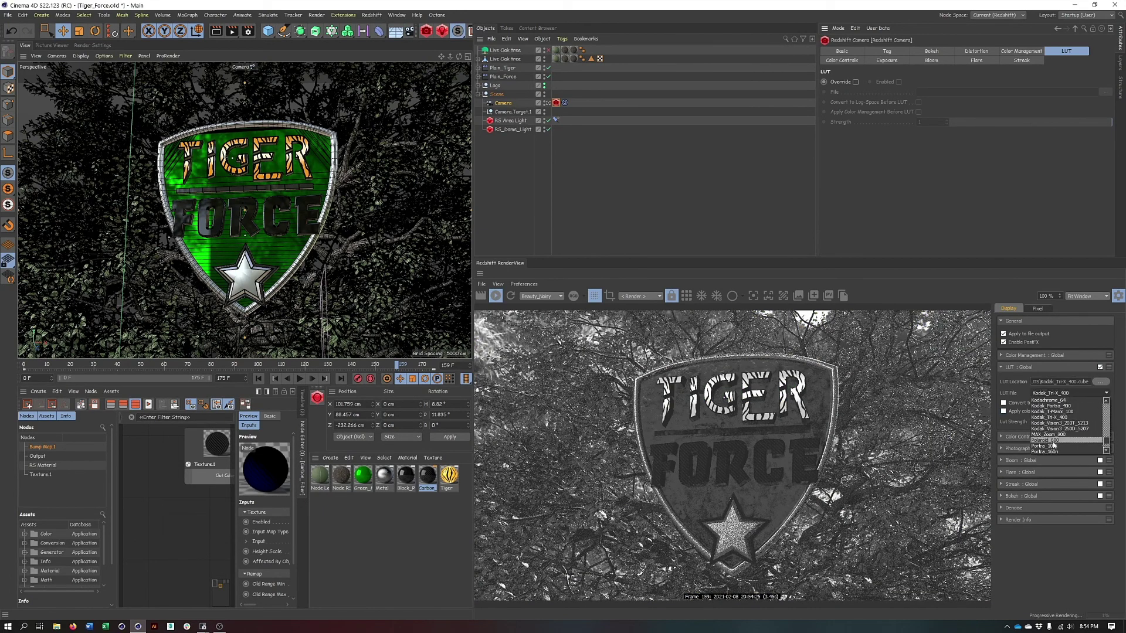
click(1054, 446)
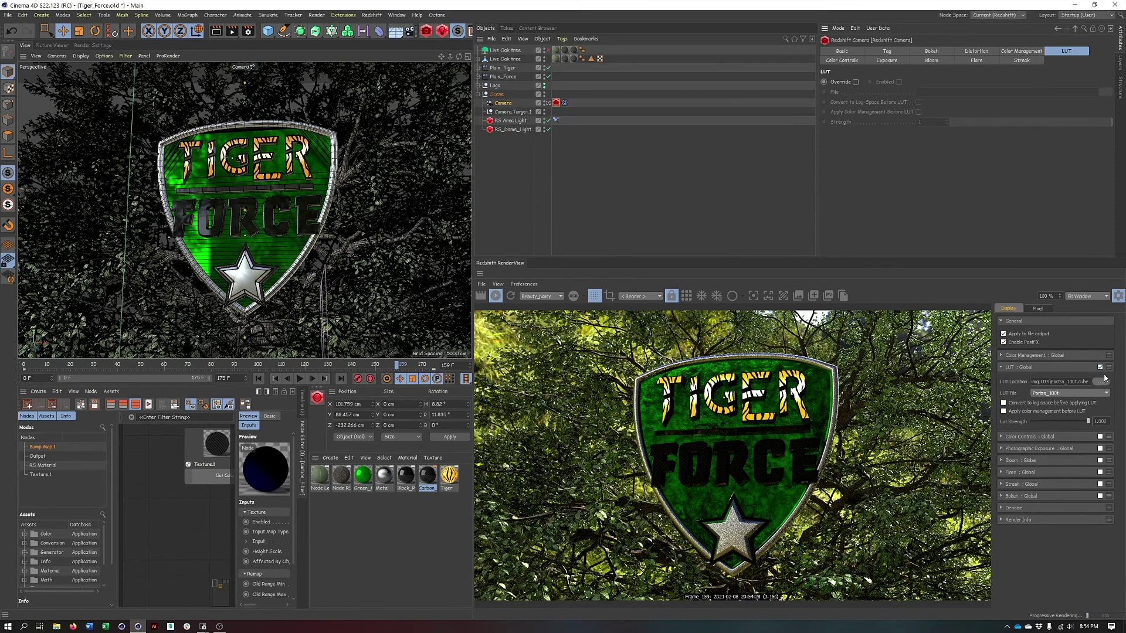
click(1048, 393)
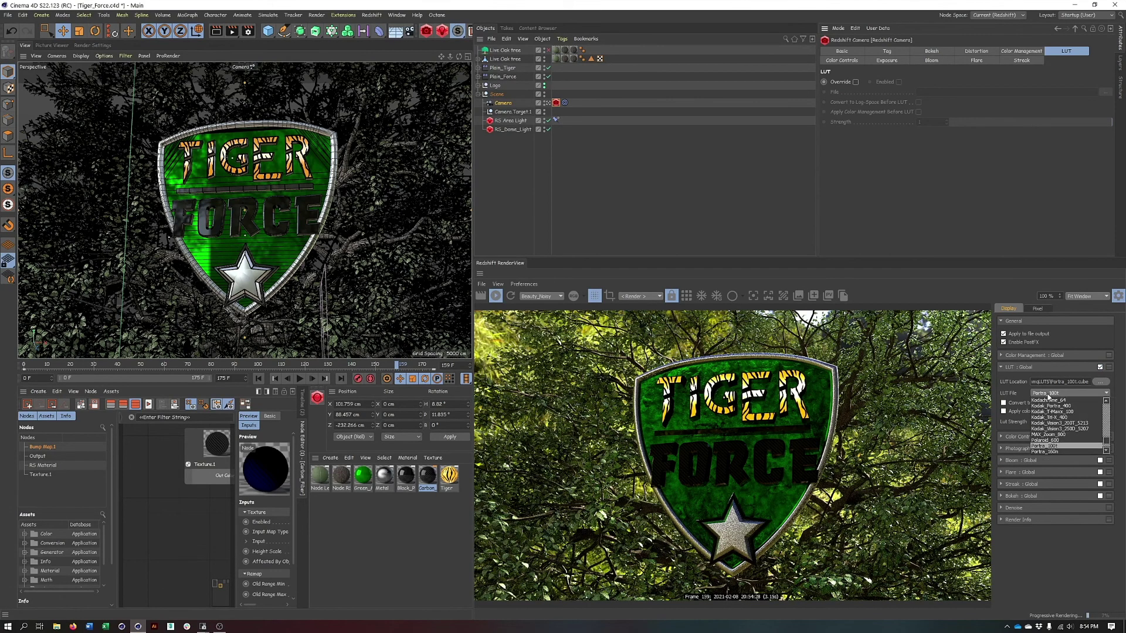
click(1052, 426)
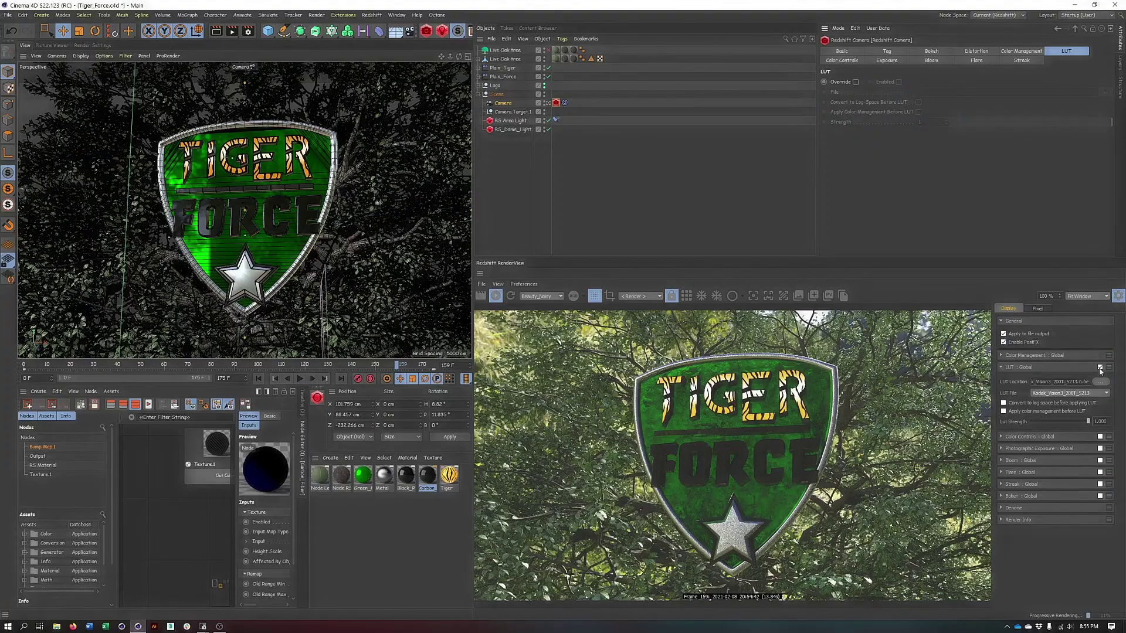
click(1100, 367)
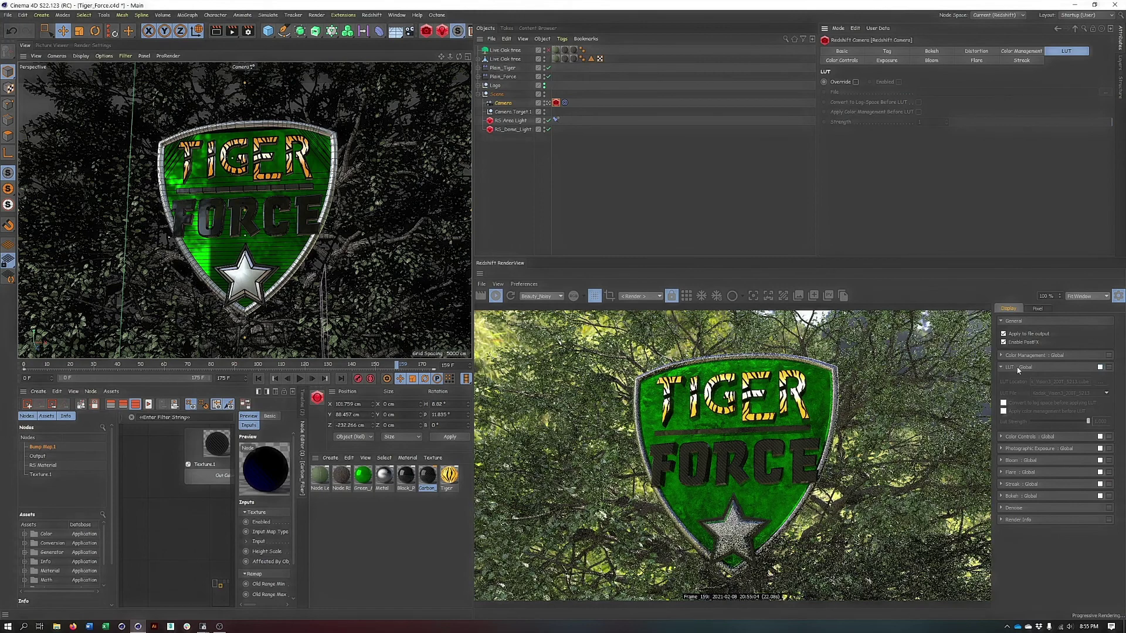
click(1020, 367)
Enable the global Color Controls, try reshaping the RGB curve, and switch the Color Controls off.
click(1029, 381)
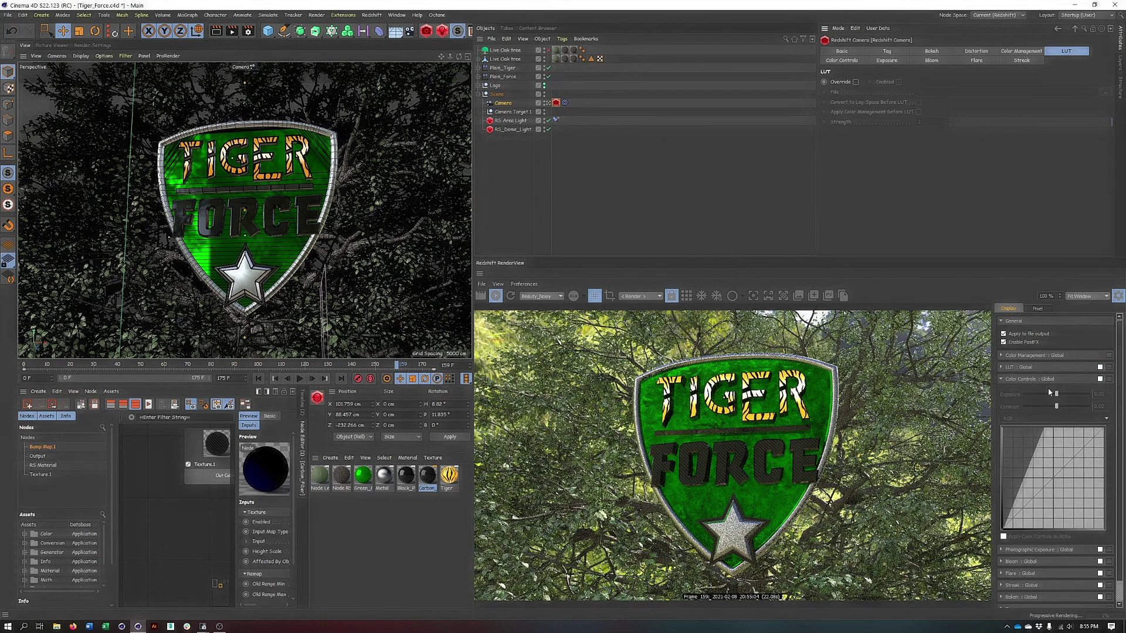
click(1099, 378)
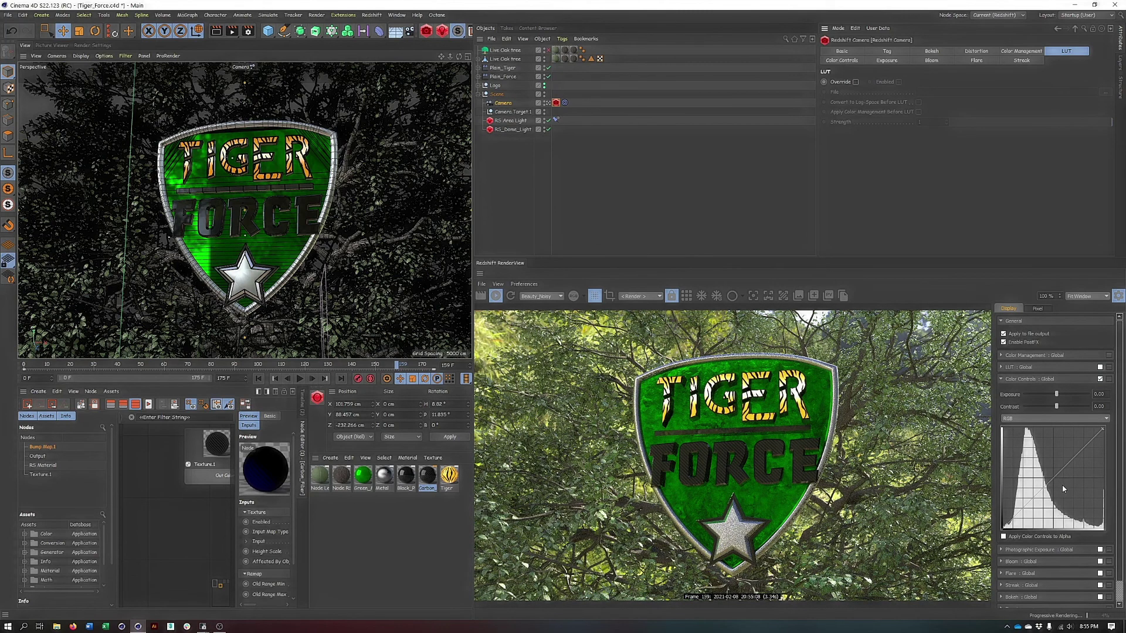
click(1067, 491)
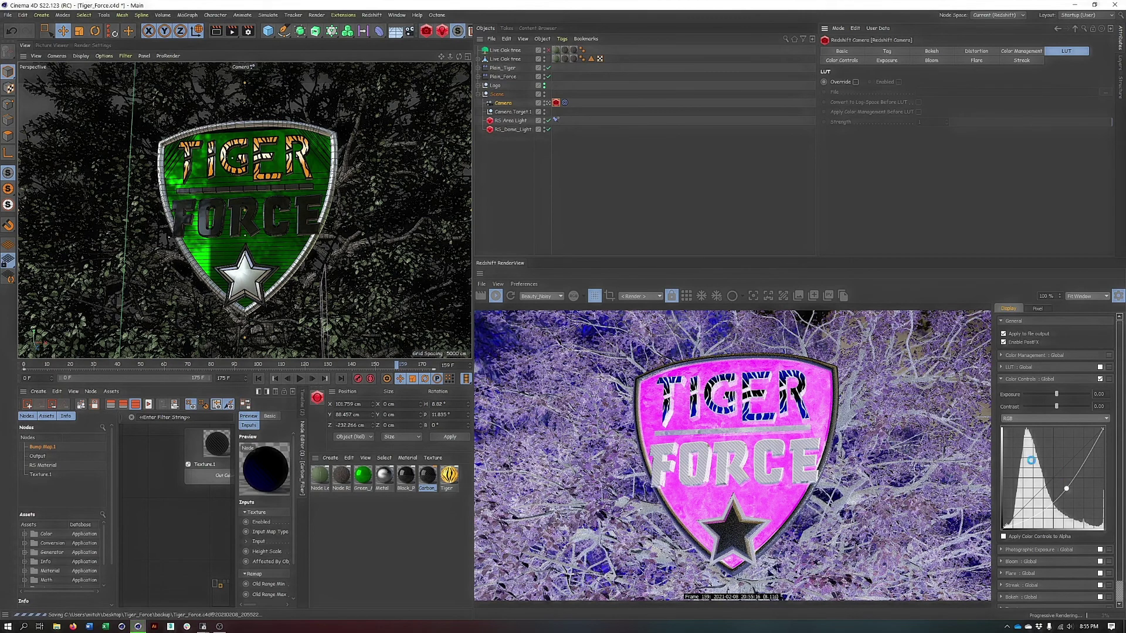
click(1100, 379)
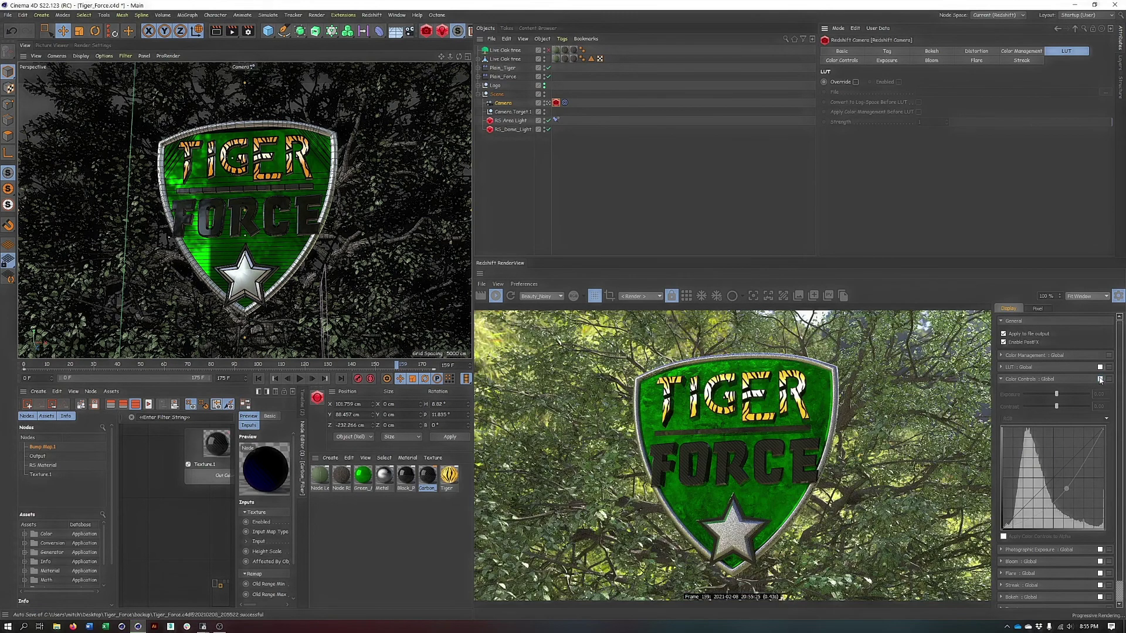
click(1031, 379)
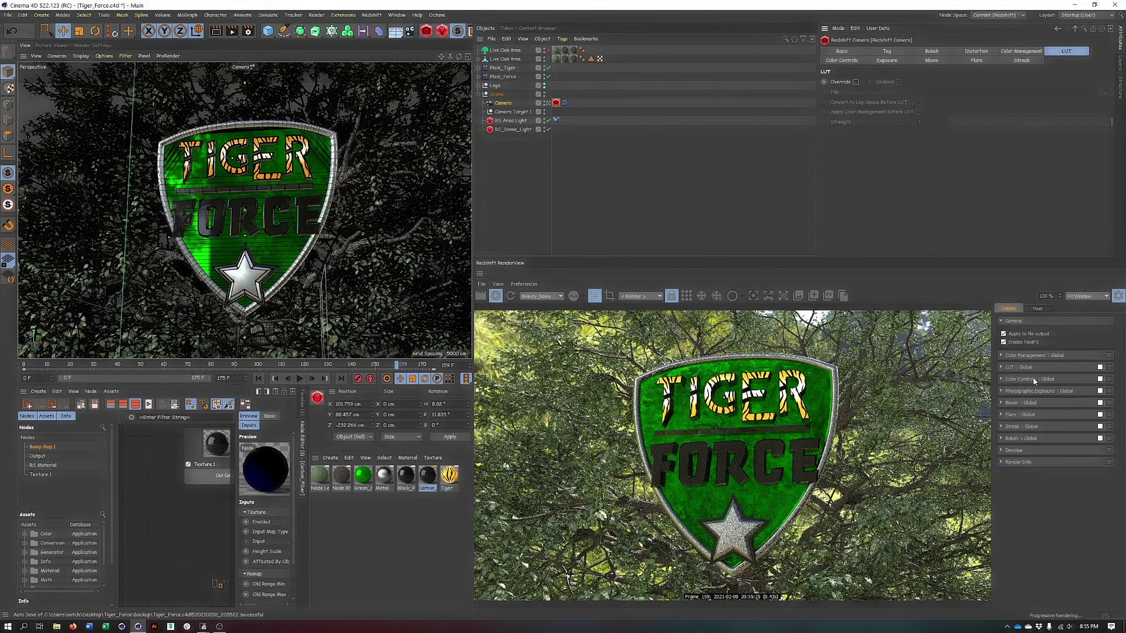
Enable the global Photographic Exposure, try different film speed, shutter time ratio and f-stop values, and lower Allowed Overexposure to 0.
click(1034, 391)
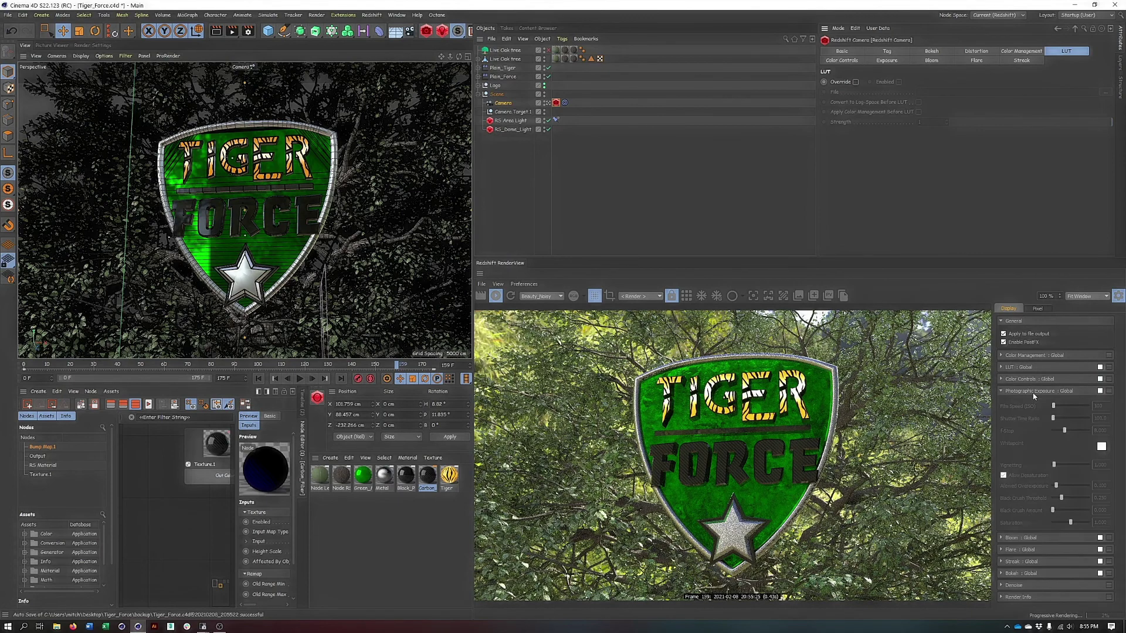
click(1100, 392)
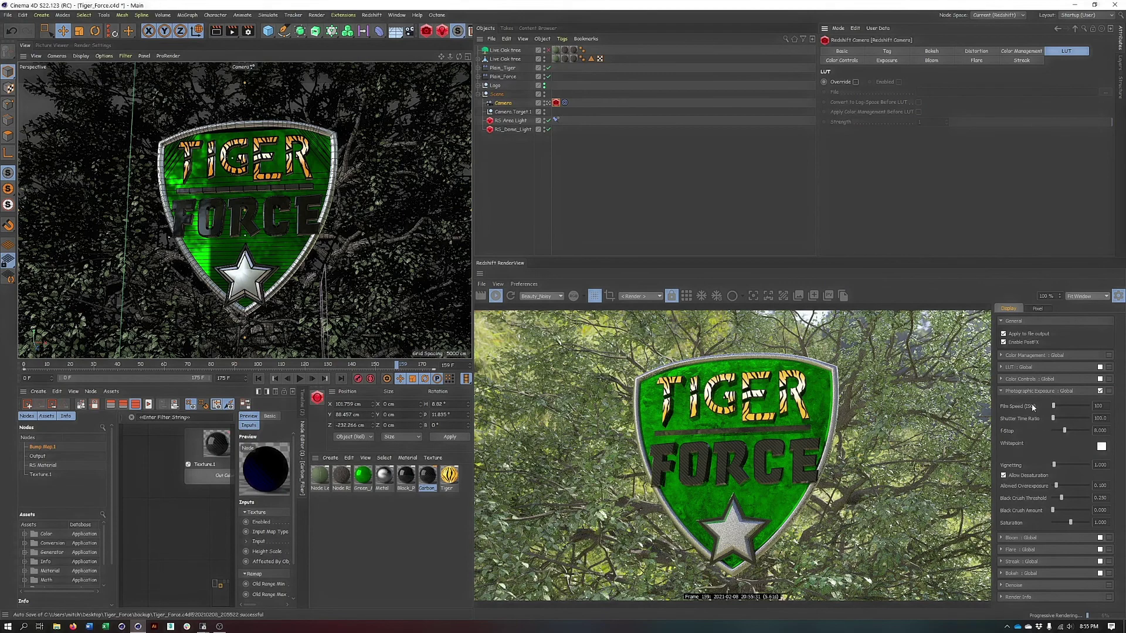
drag(1055, 406, 1052, 406)
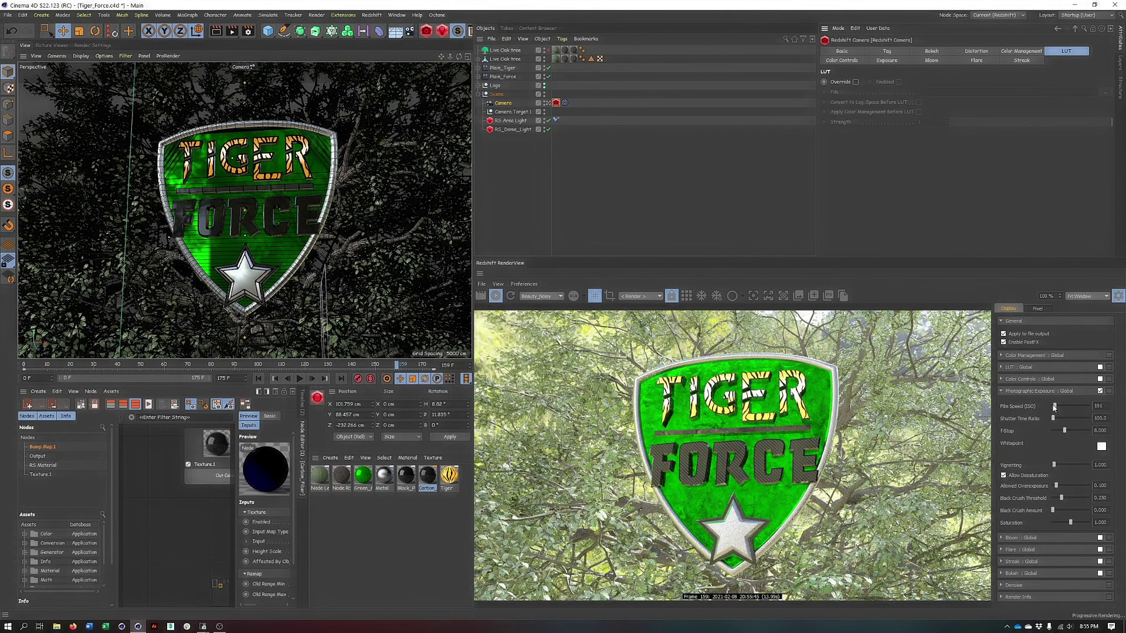
drag(1050, 421, 1066, 436)
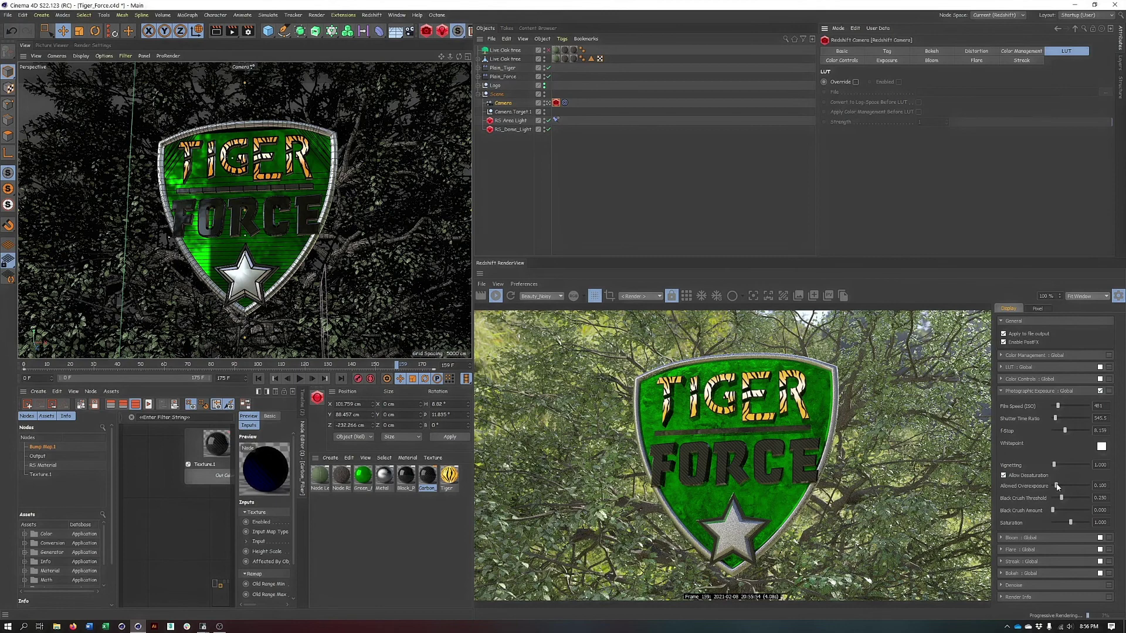
drag(1057, 486, 1052, 489)
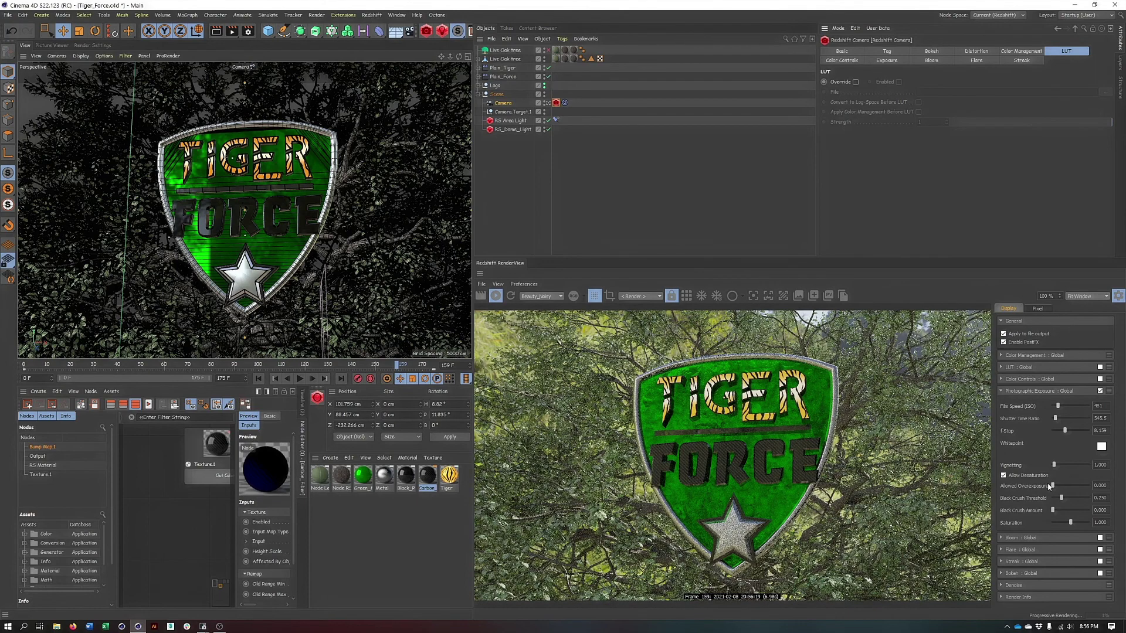
drag(1056, 486, 1050, 486)
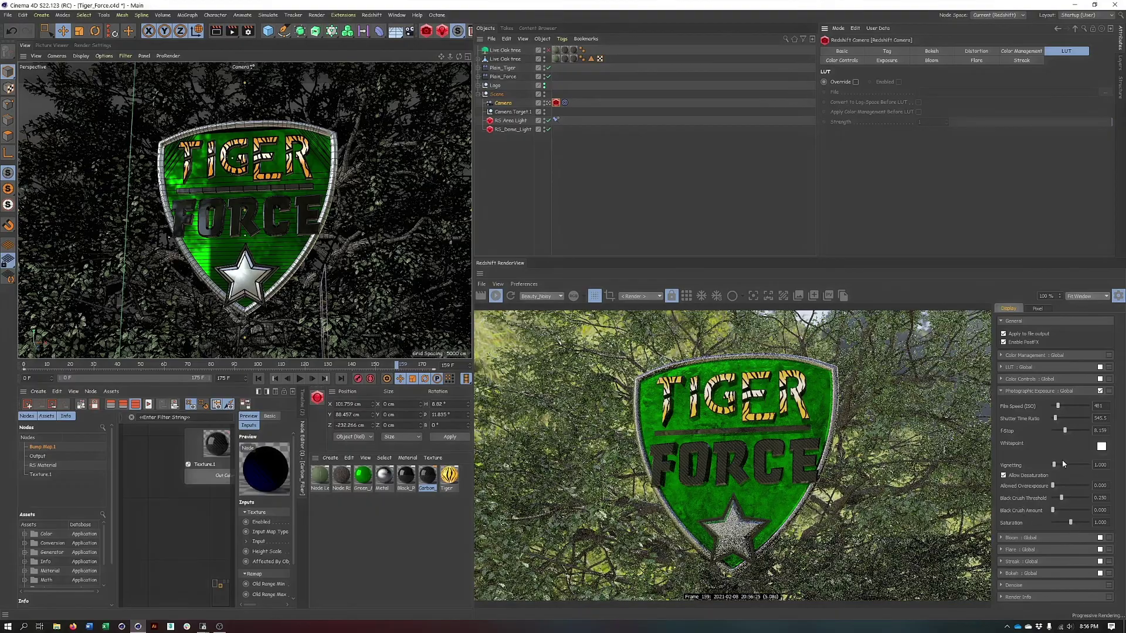
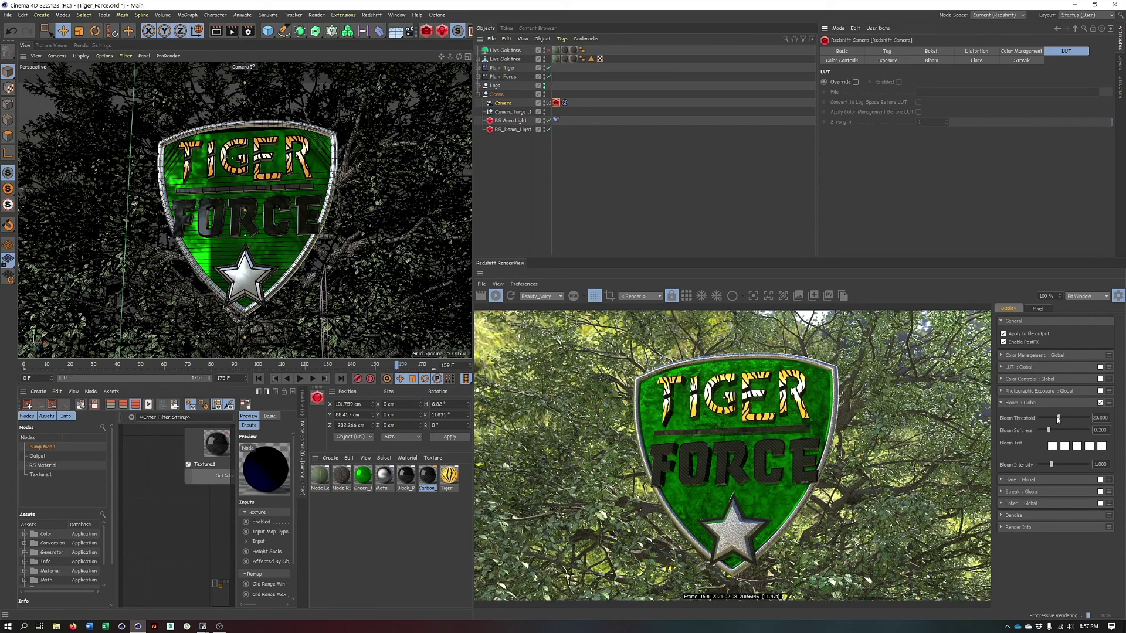
Try the global Bloom with a threshold of about 1.7, higher softness and an intensity of about 1.3, and turn Bloom off.
drag(1059, 419, 1040, 418)
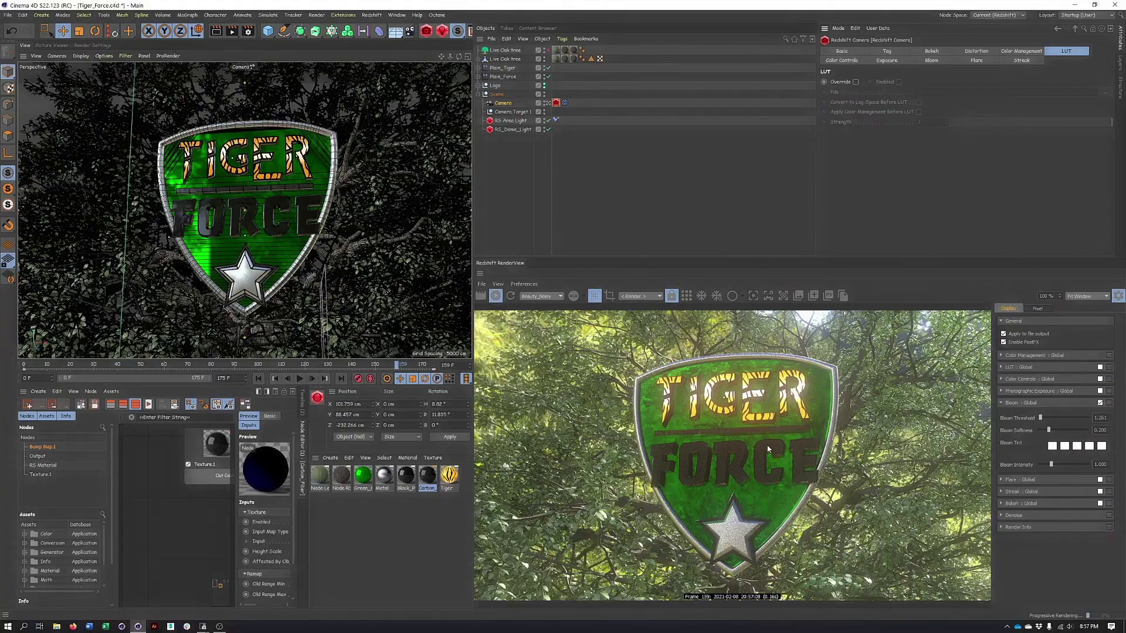
drag(1041, 420, 1038, 420)
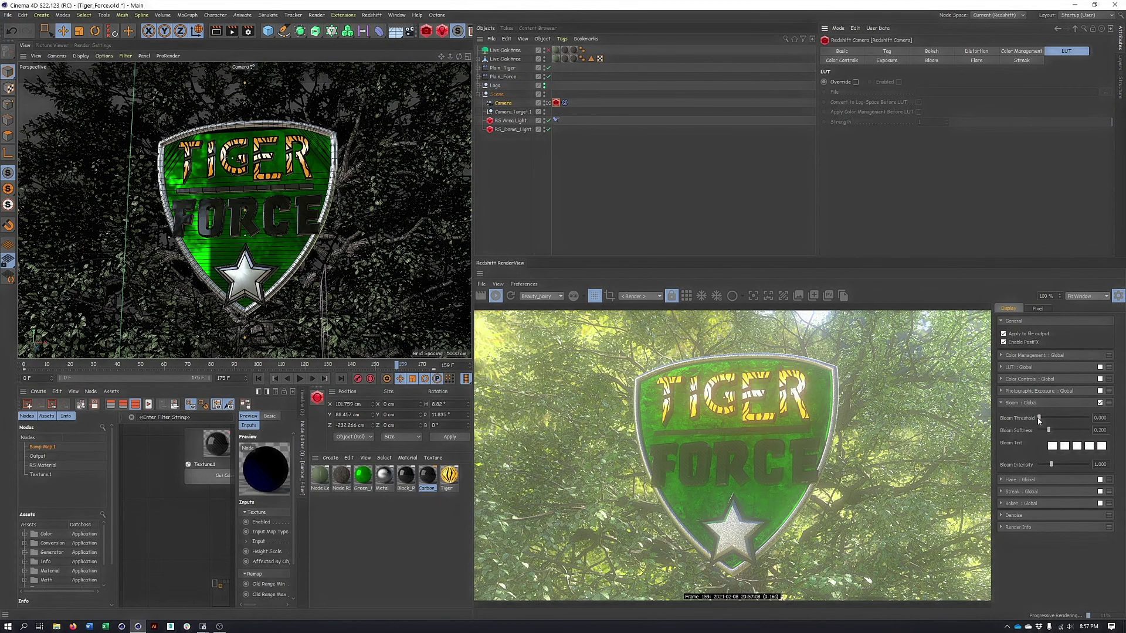
drag(1039, 418, 1039, 419)
drag(1037, 419, 1065, 435)
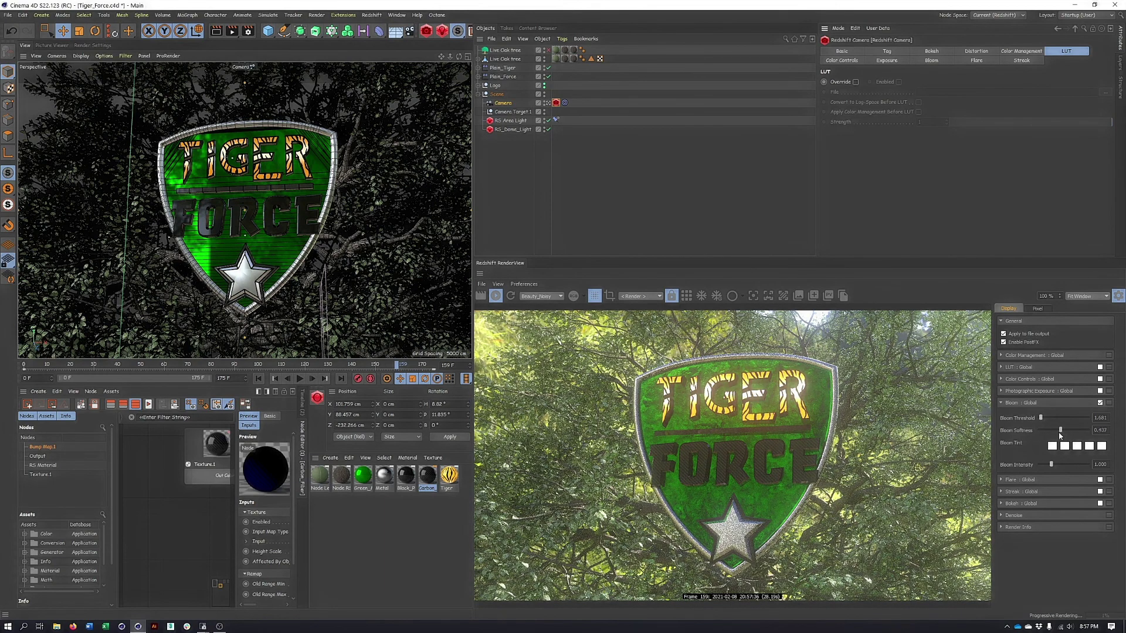
drag(1066, 435, 1054, 465)
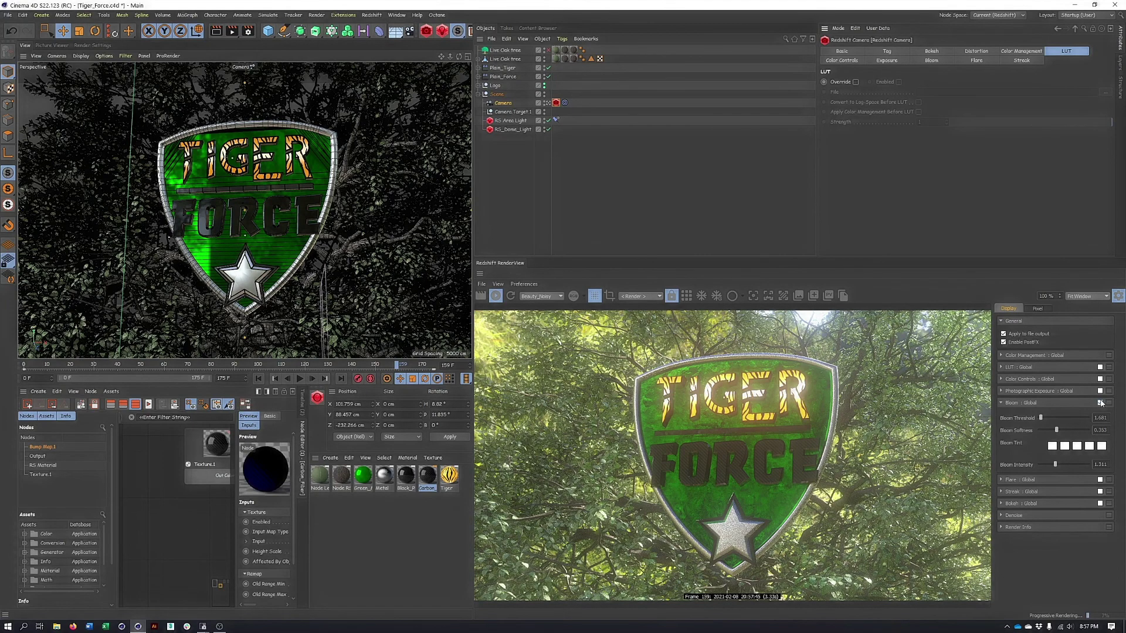
click(1079, 402)
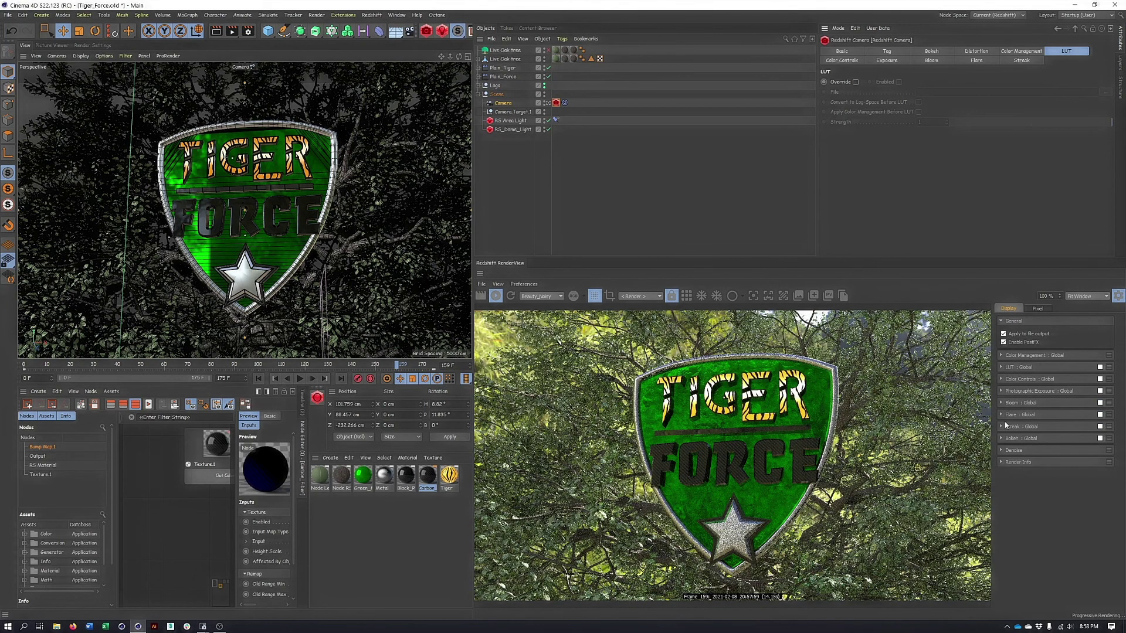
Enable the global Flare, try a threshold of 0 with an intensity of 1, and turn Flare off.
click(1011, 416)
click(1100, 415)
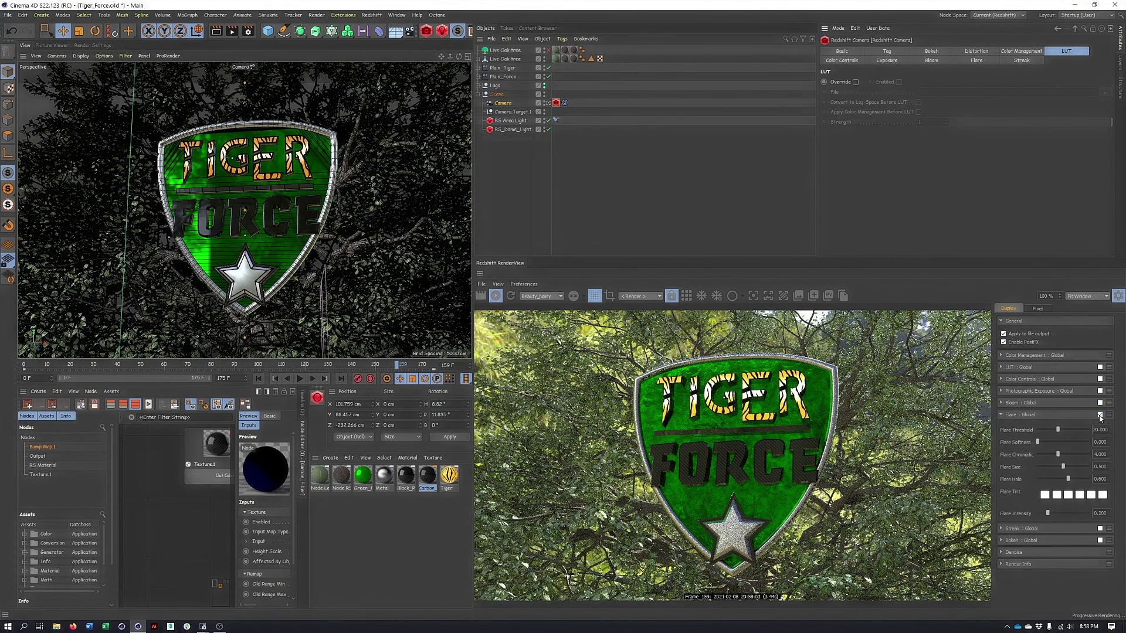
scroll(771, 434, down, 1)
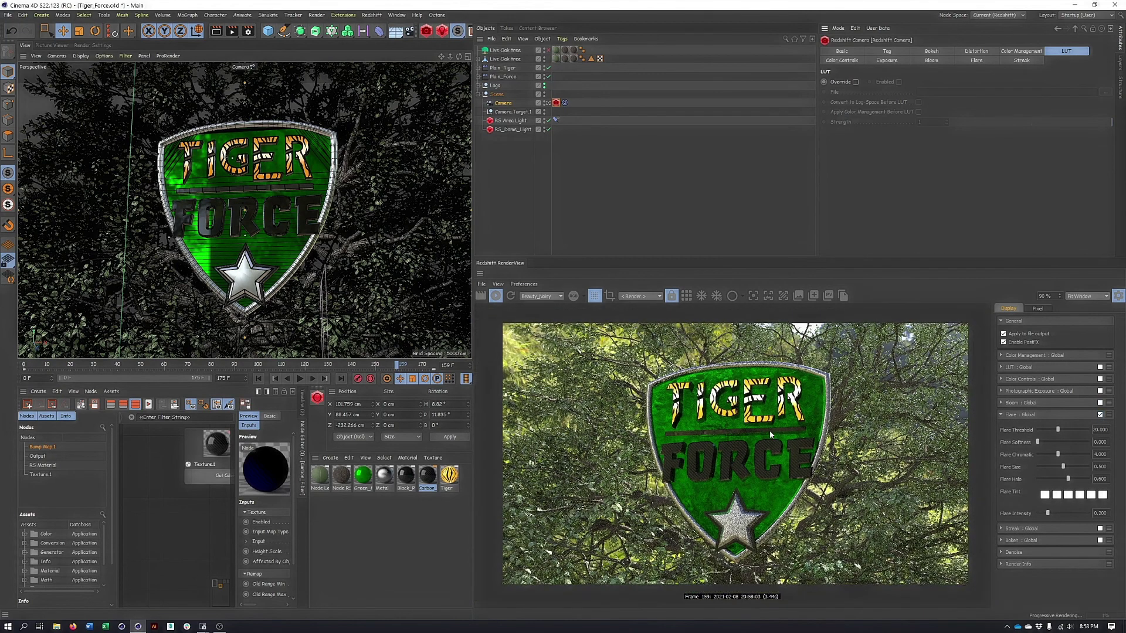
drag(1059, 431, 1036, 432)
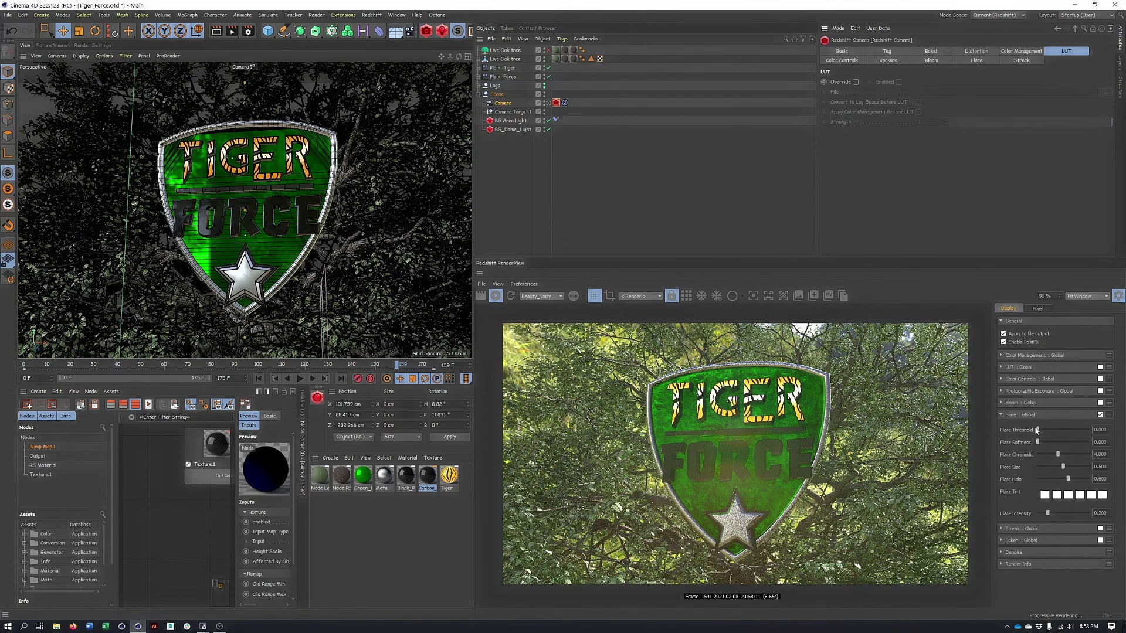
drag(1049, 514, 1109, 515)
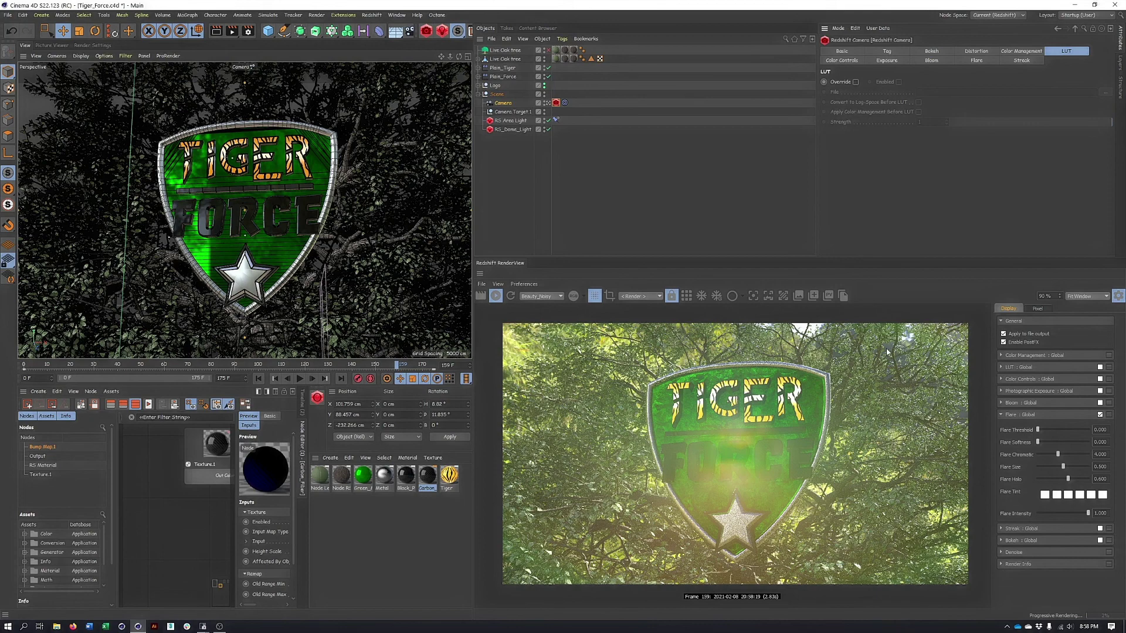
click(1100, 415)
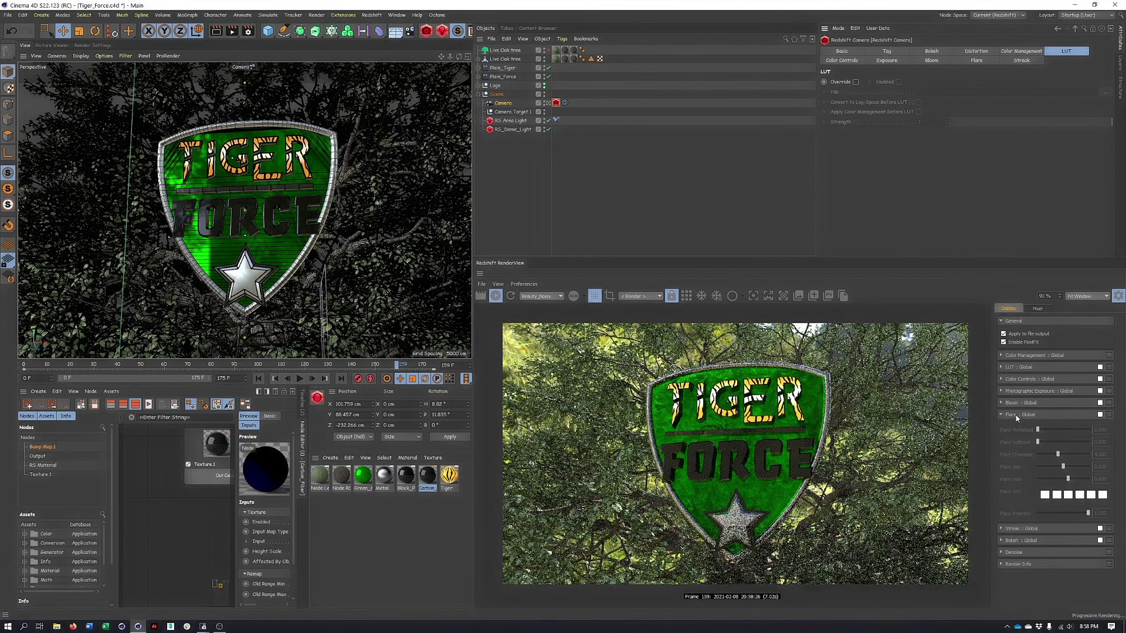
click(1085, 415)
Enable the global Streak, try a threshold of about 1.7 with an intensity of about 3.7, and turn Streak off.
click(1100, 426)
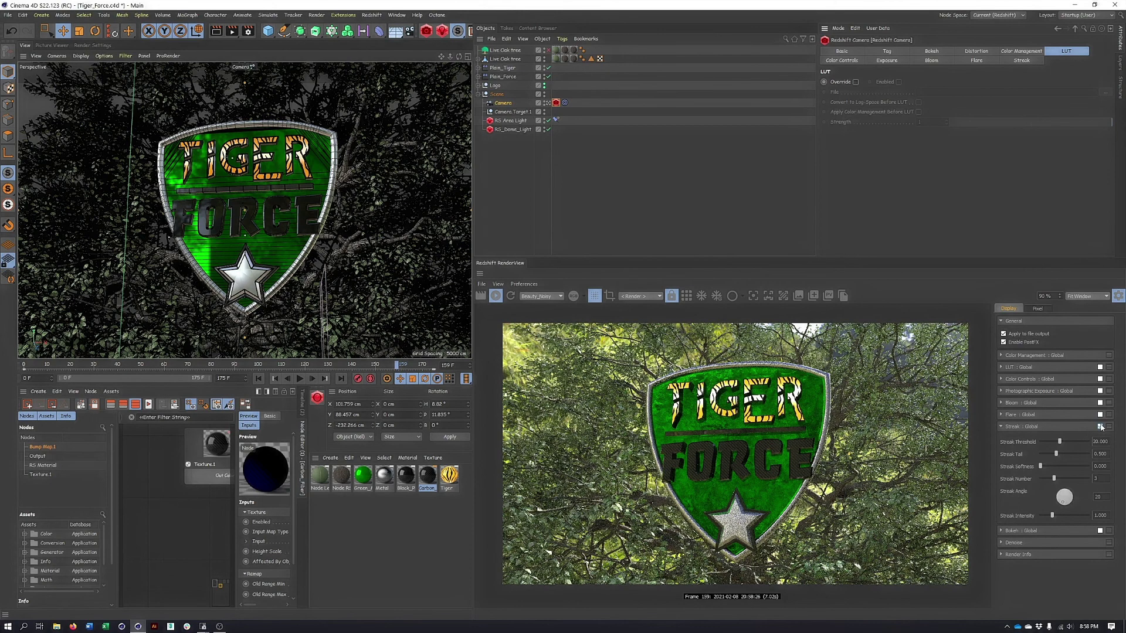
drag(1060, 442, 1043, 442)
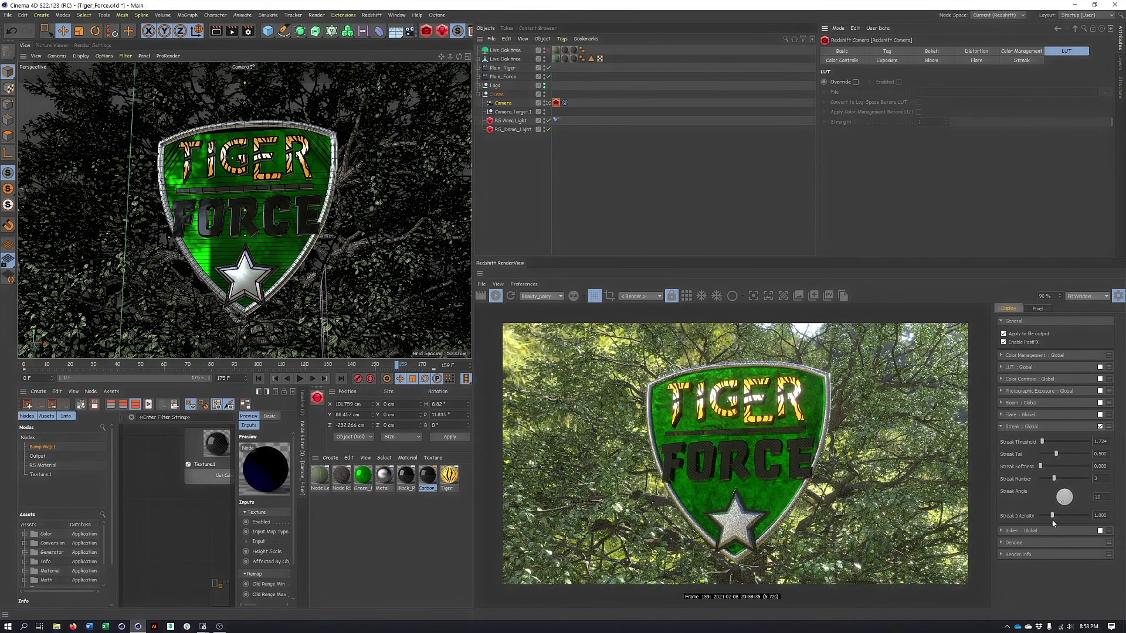
drag(1052, 515, 1086, 519)
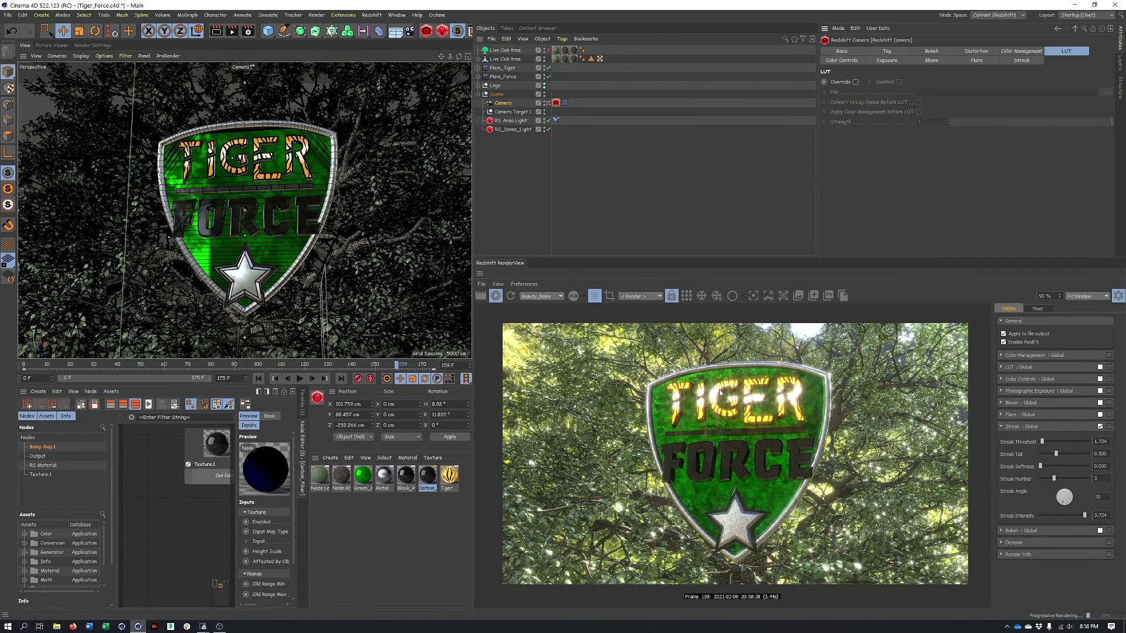
click(1100, 426)
click(1101, 427)
click(1022, 427)
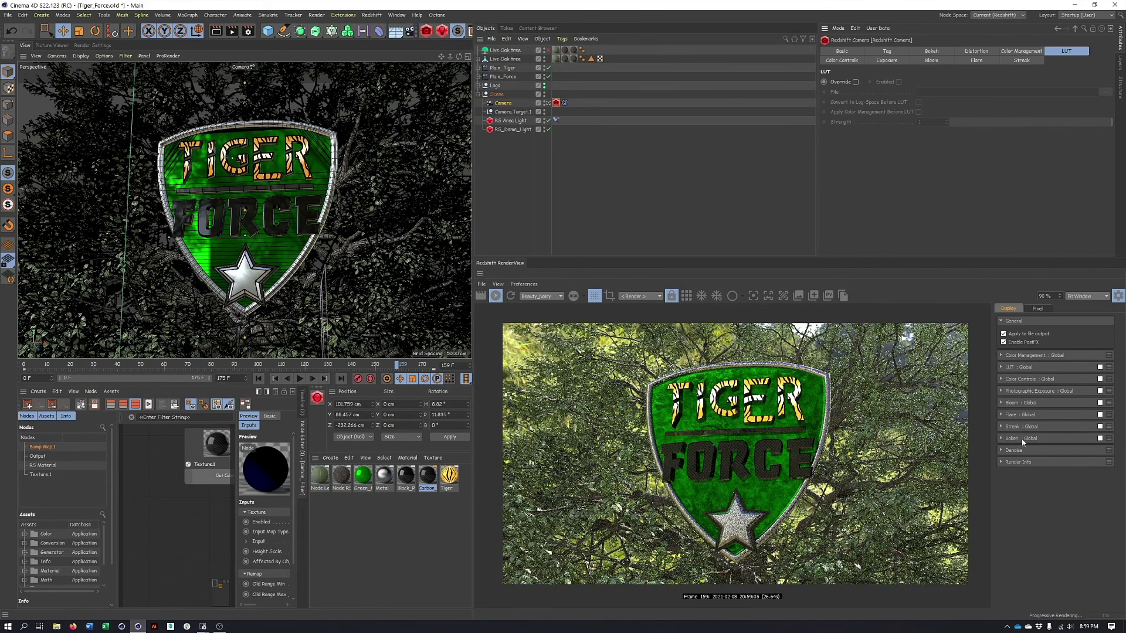
Show the RenderView's Bokeh settings, and override and enable Bokeh on the Redshift Camera tag.
click(1021, 438)
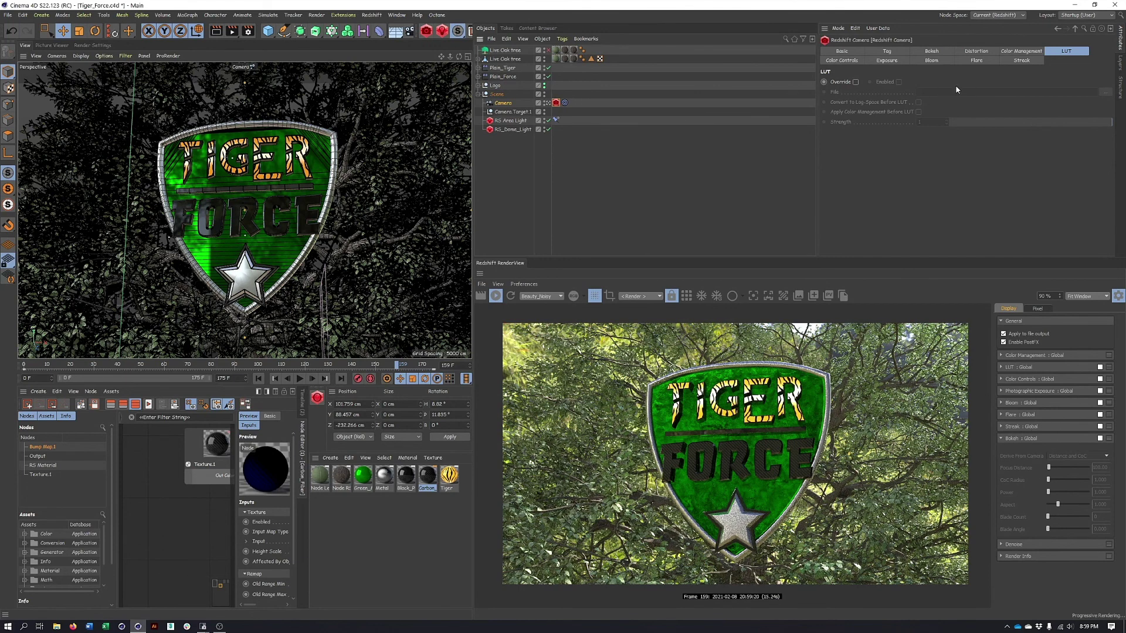
click(935, 52)
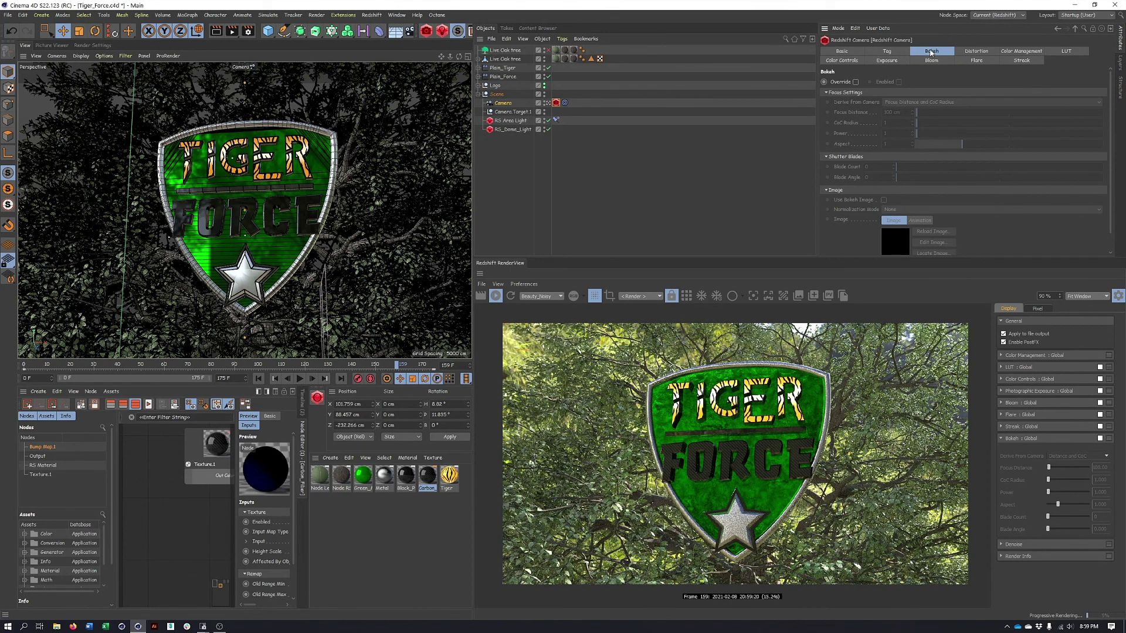
click(855, 82)
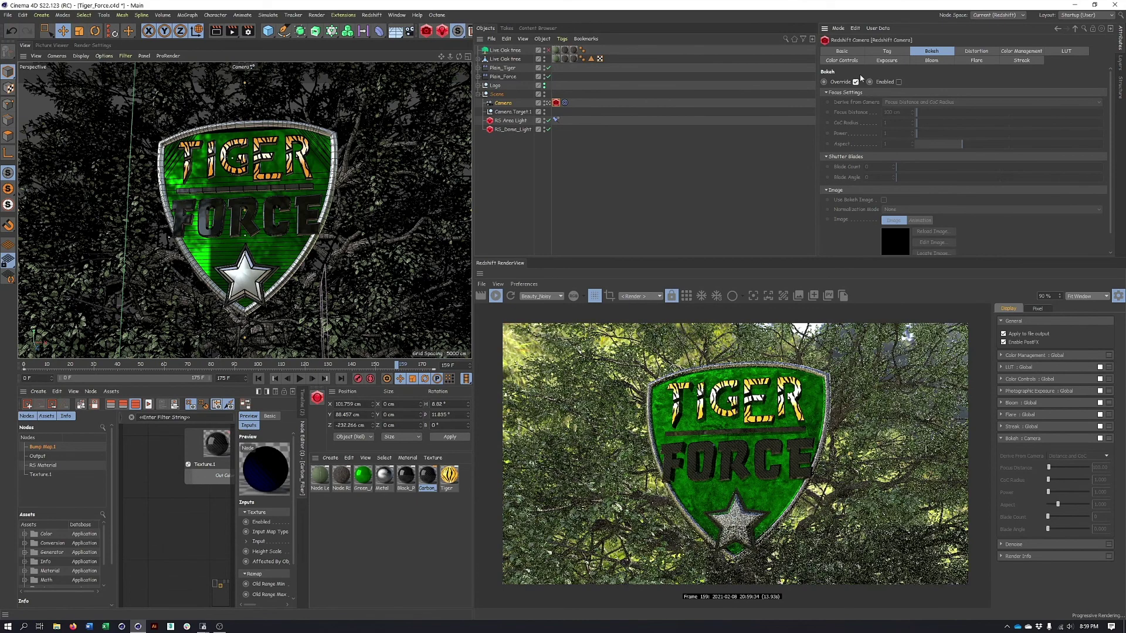
click(899, 82)
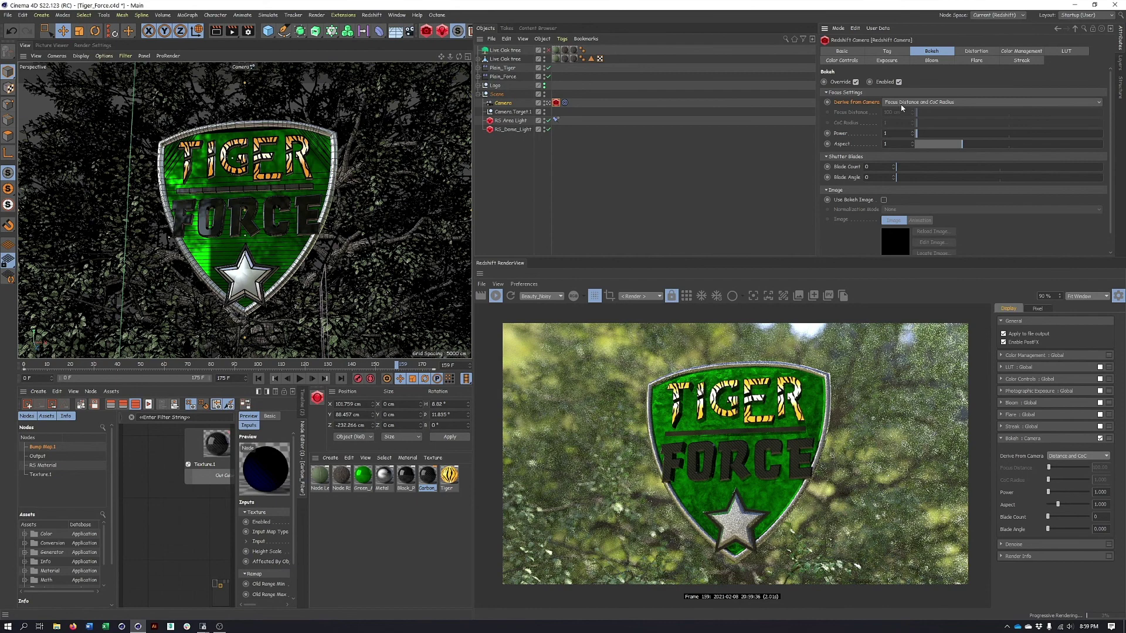
Examine the camera object's focus distance and physical f-stop, and return to the Redshift Camera tag's Bokeh settings.
click(503, 102)
click(920, 52)
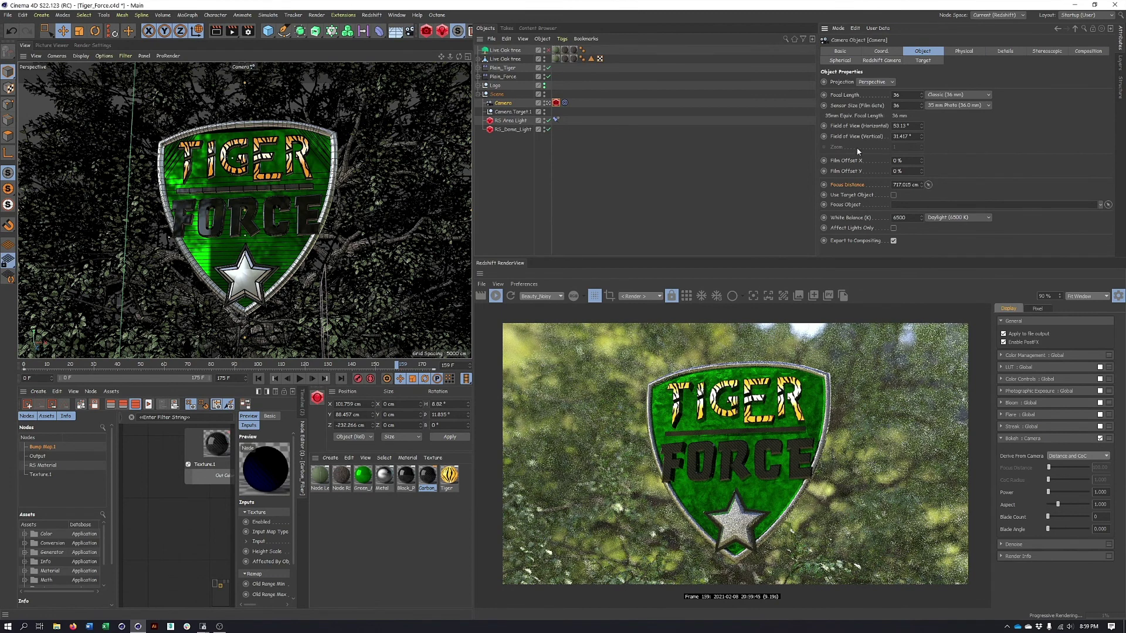
click(968, 53)
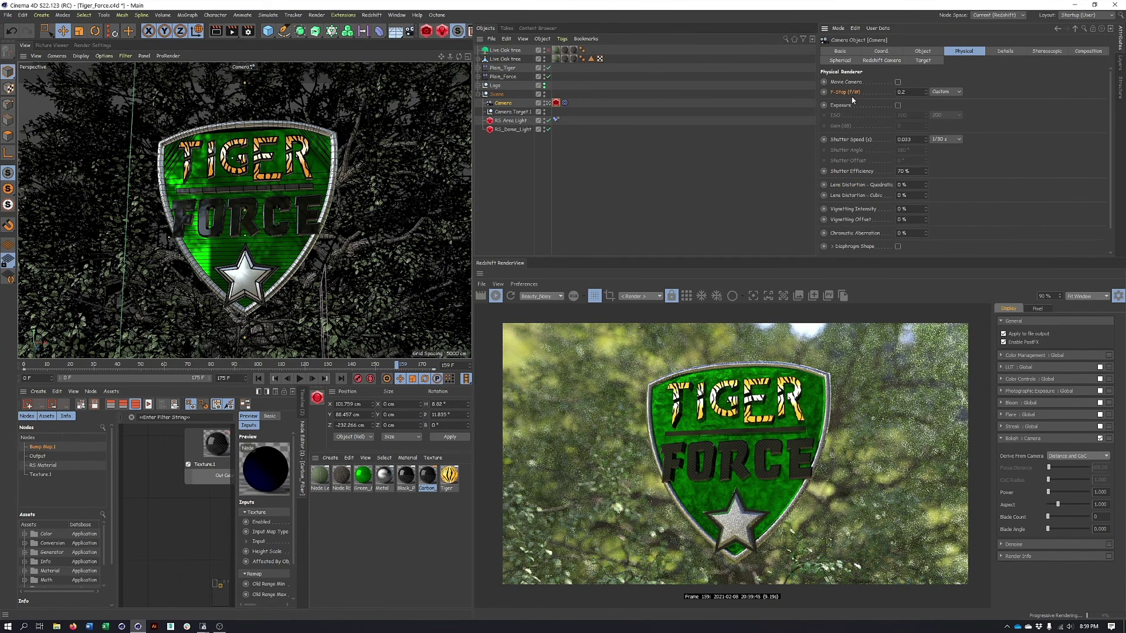
click(556, 103)
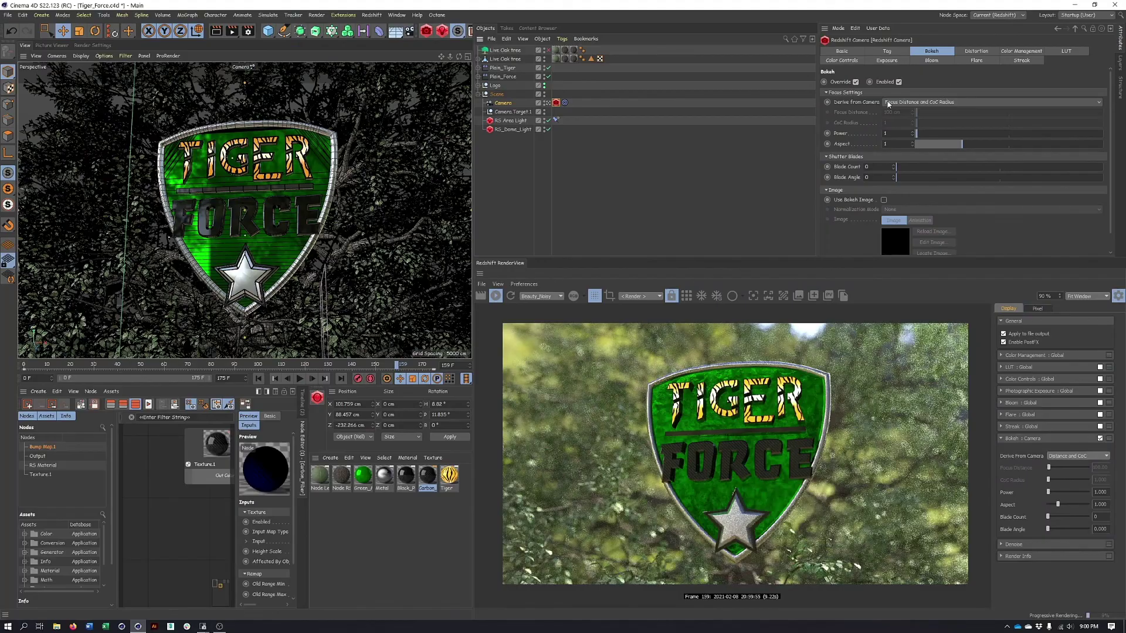
Set the Bokeh's Derive from Camera option to None, try a focus distance of 595.8 cm, and undo that distance change.
click(899, 105)
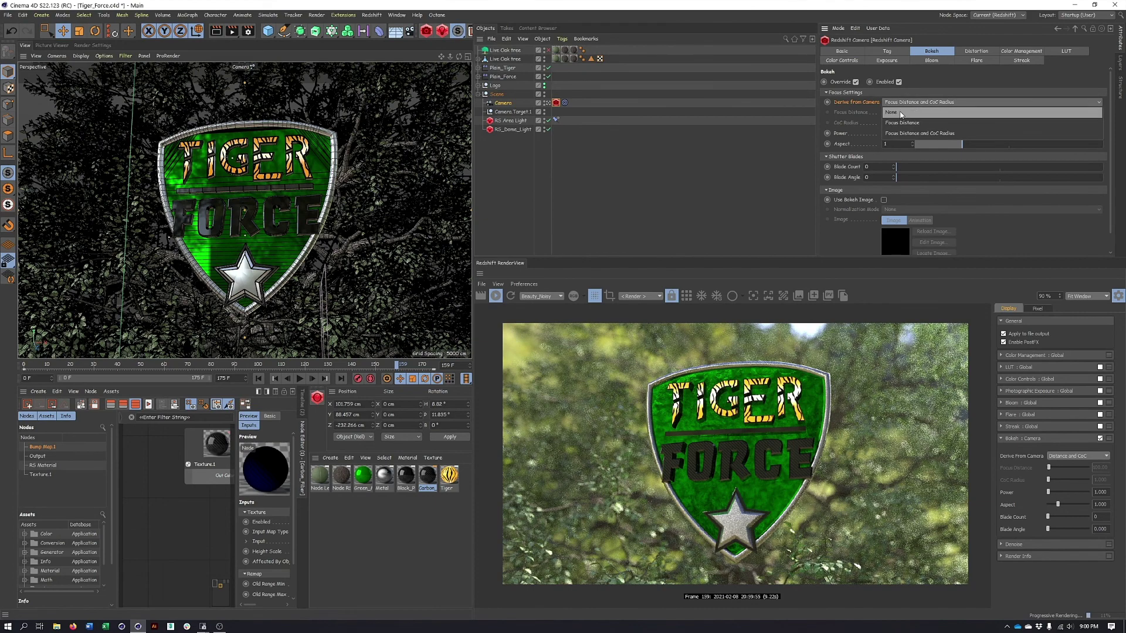
click(901, 113)
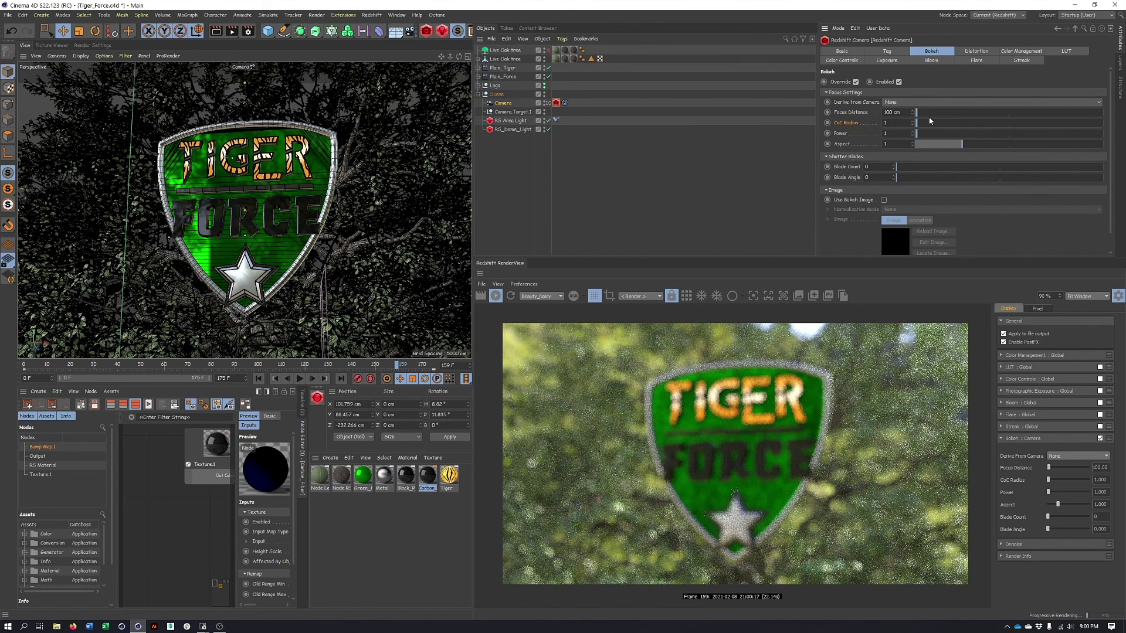
mouse_move(927, 111)
mouse_down()
mouse_move(955, 111)
mouse_move(932, 112)
mouse_up()
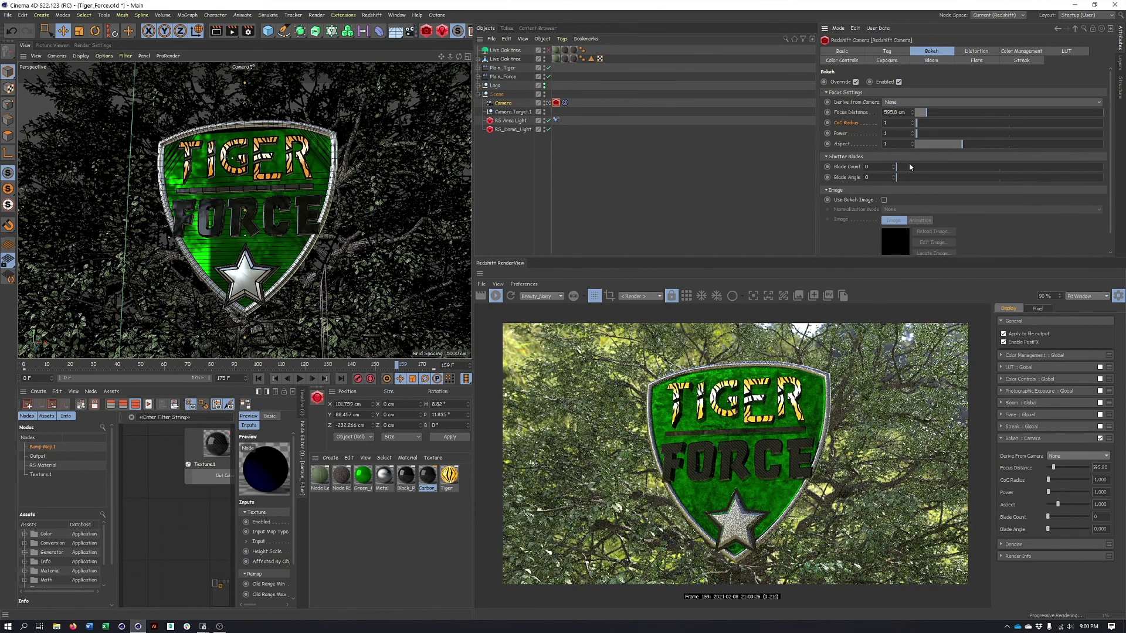
key(ctrl+z)
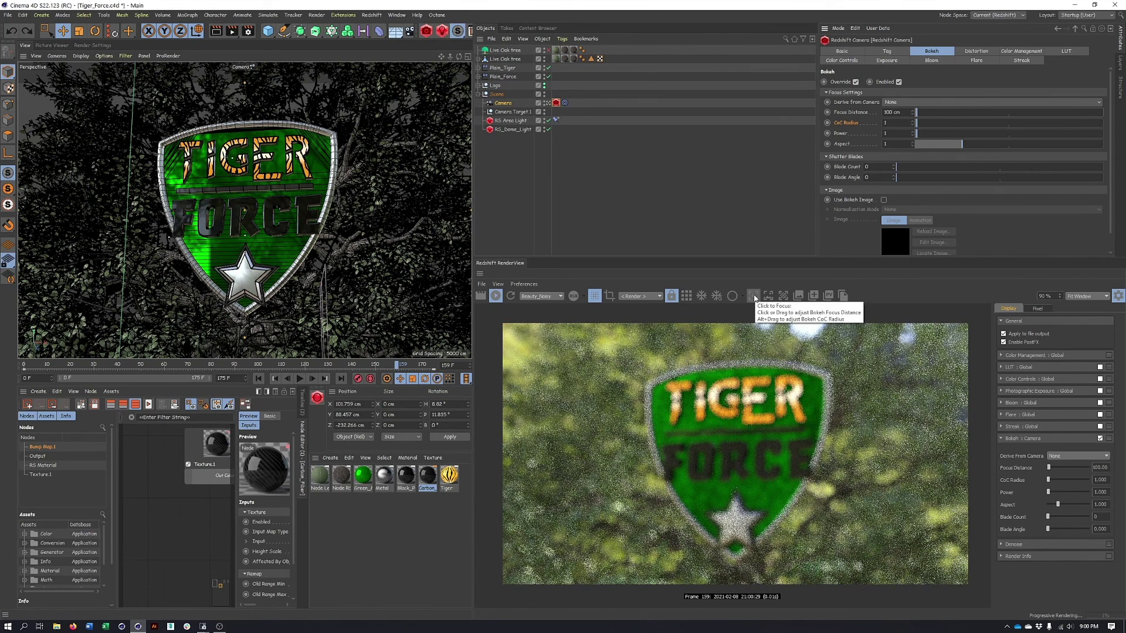
Use Click to Focus on the logo in the render to set the Bokeh focus distance to about 700 cm.
click(754, 297)
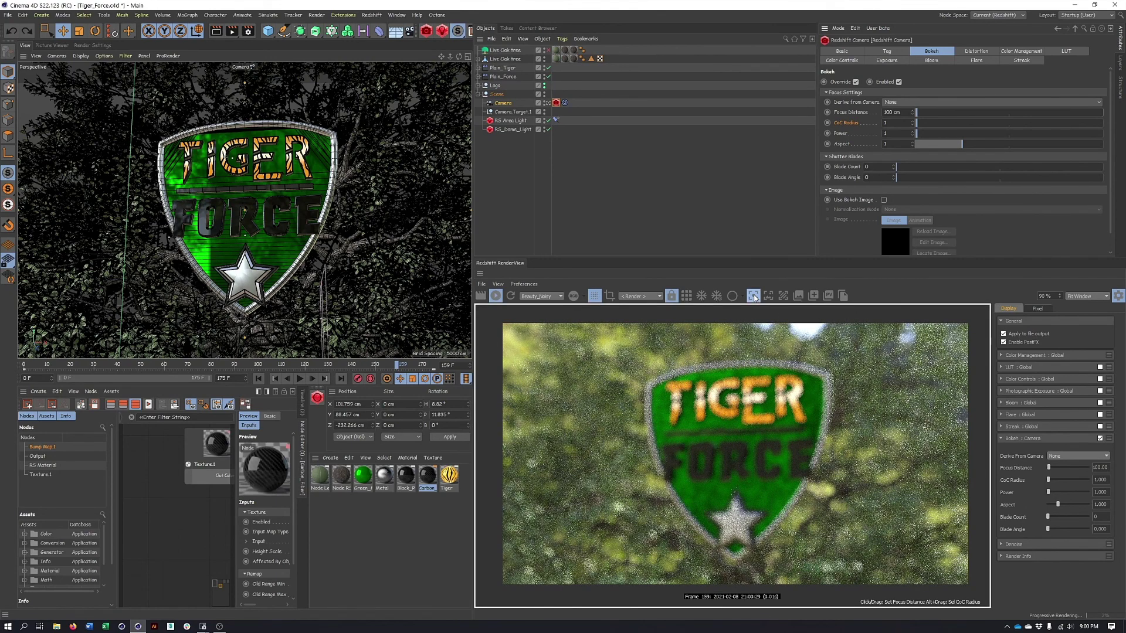
click(712, 438)
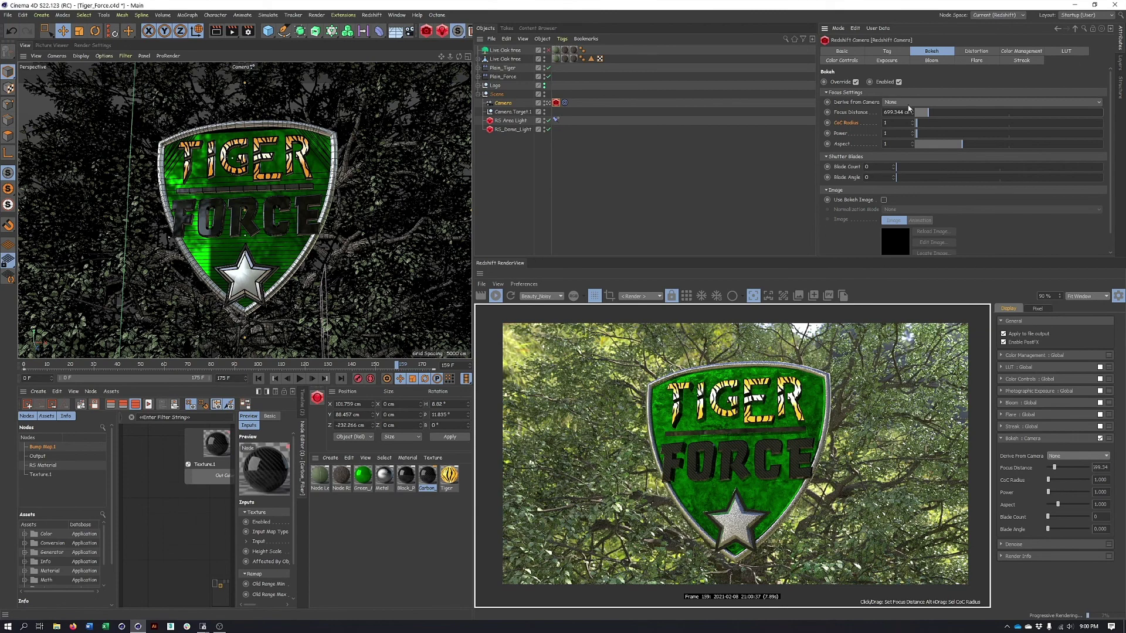
click(716, 423)
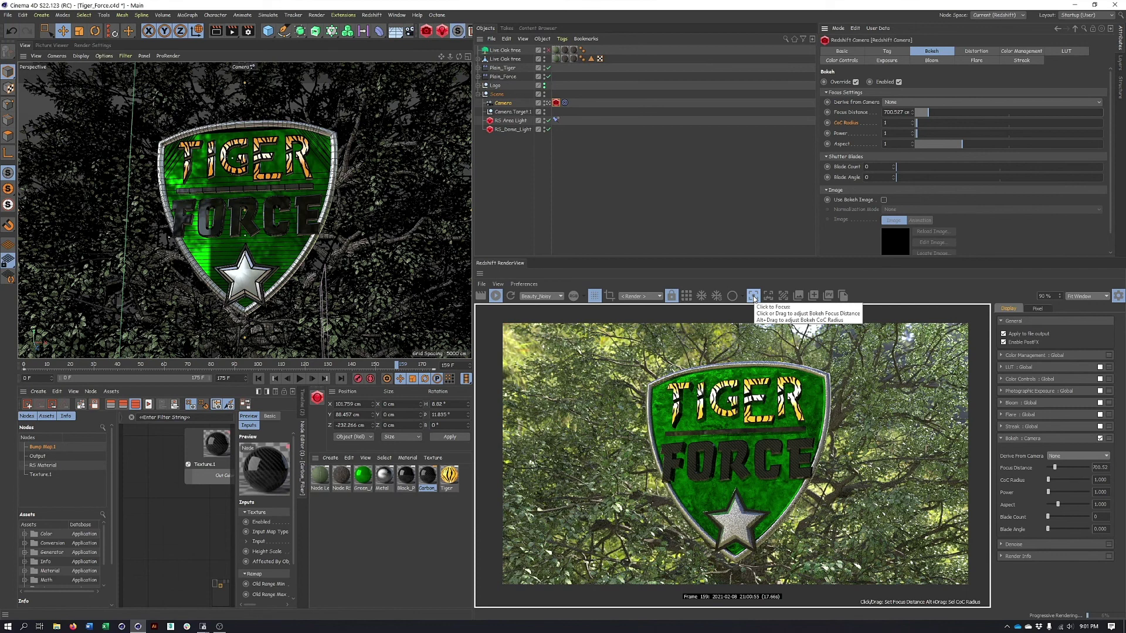
Try different Bokeh CoC Radius sizes interactively on the logo render with the Click to Focus tool, ending at about 1.9.
click(753, 296)
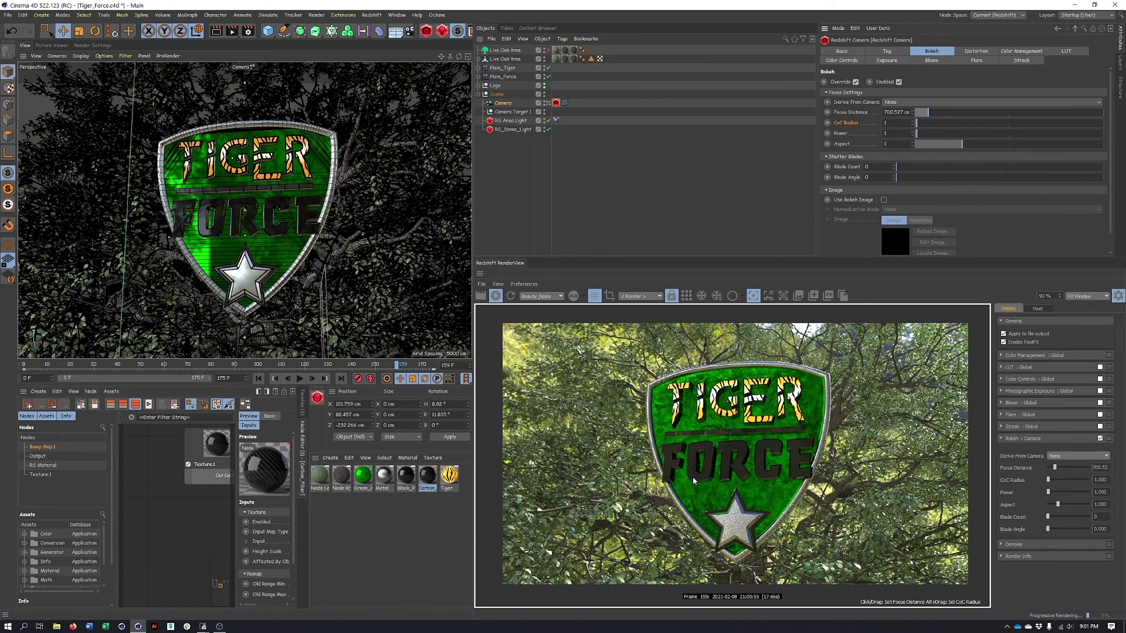
alt+drag(726, 423, 746, 449)
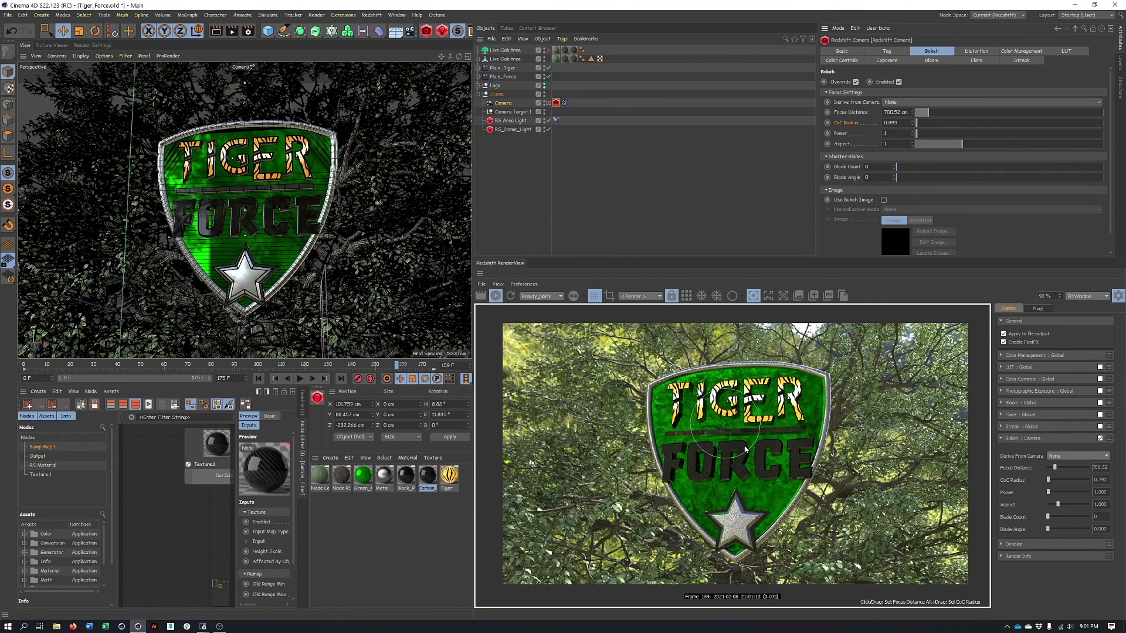
alt+drag(763, 382, 742, 506)
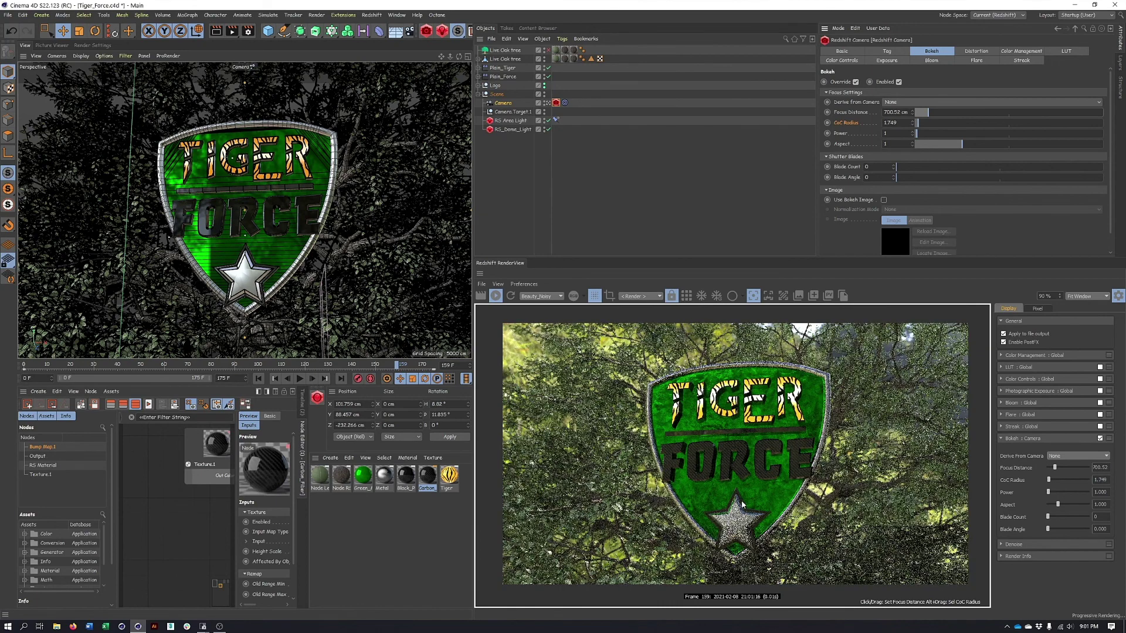
alt+drag(742, 505, 948, 526)
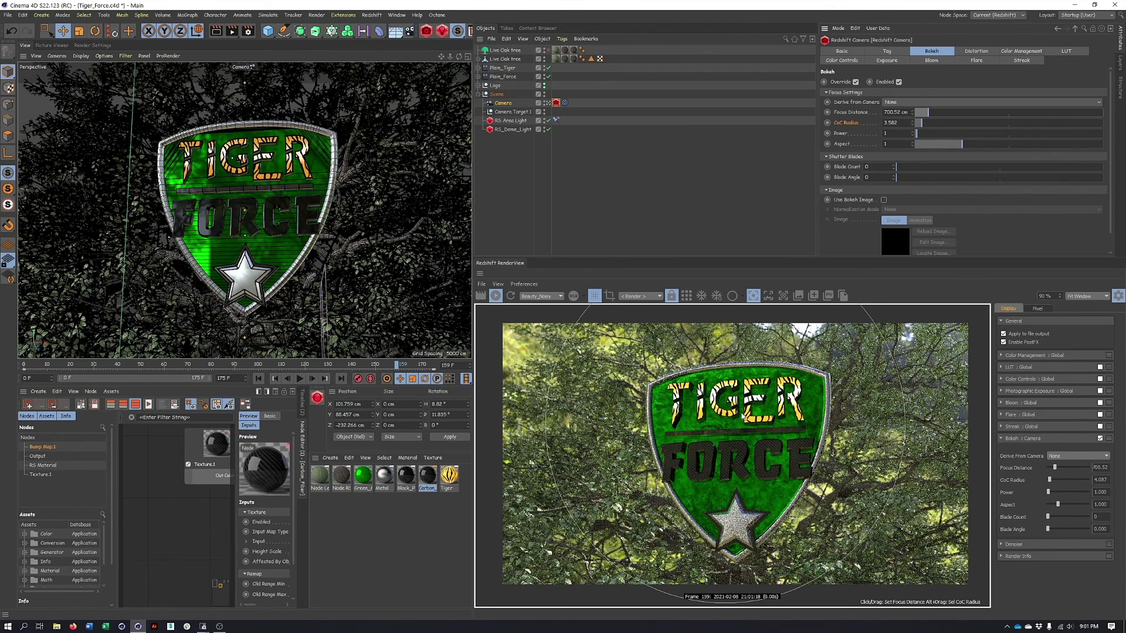
alt+drag(683, 384, 679, 392)
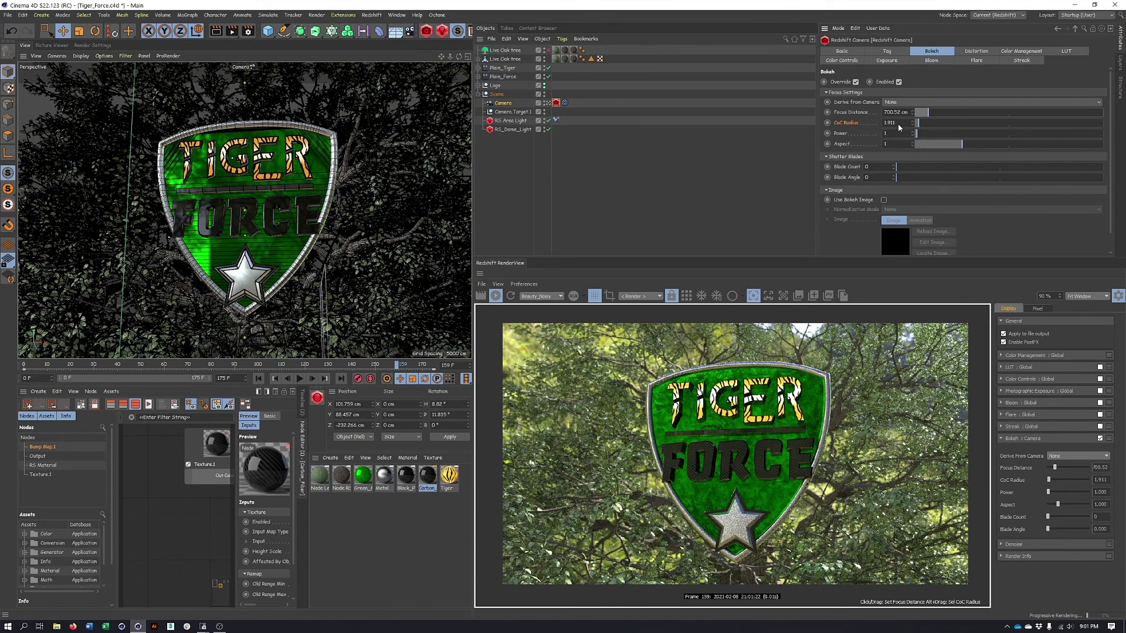
Set the Bokeh CoC Radius on the Redshift Camera tag to 5.
double_click(891, 123)
text(5)
key(Return)
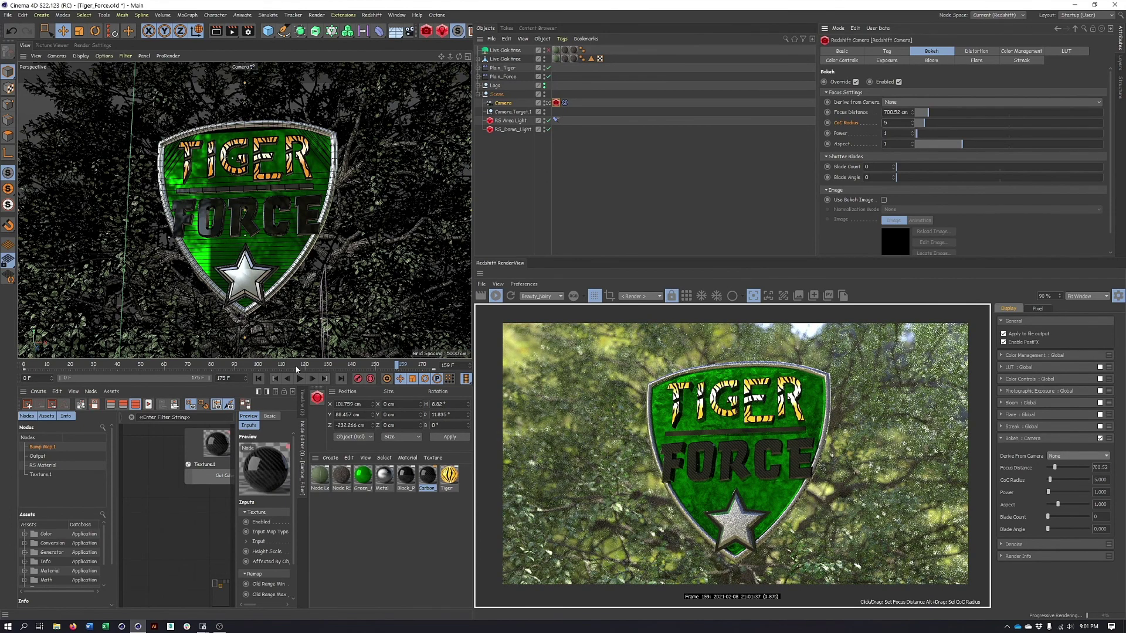
Check the depth of field in the render at frame 90 of the animation, and return to frame 159.
key(ctrl+f)
click(234, 370)
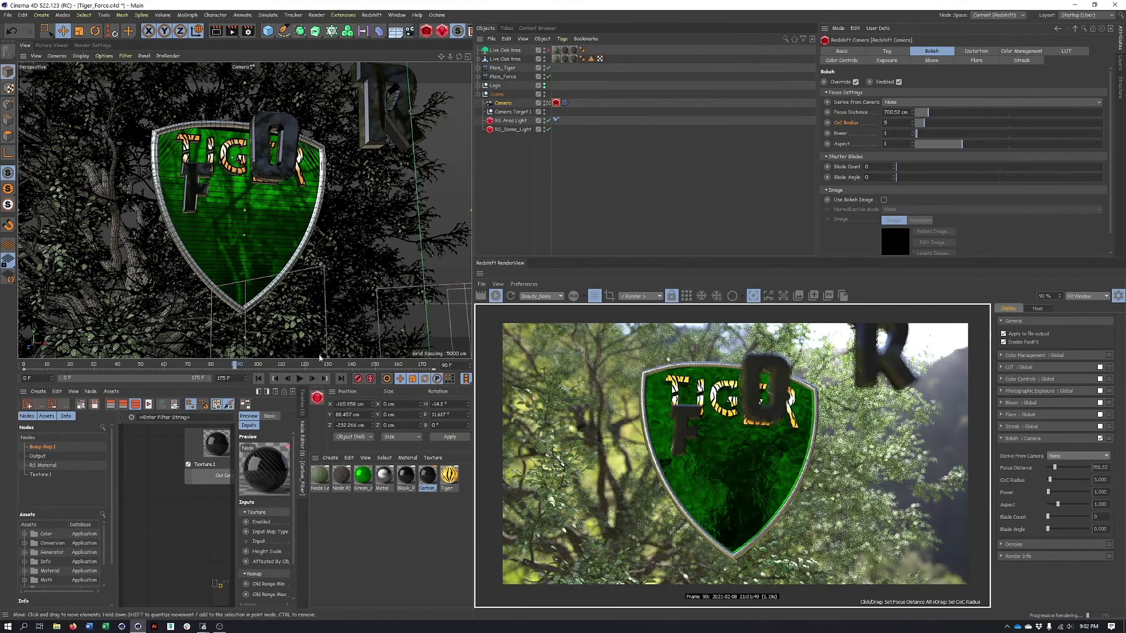
click(350, 364)
click(397, 366)
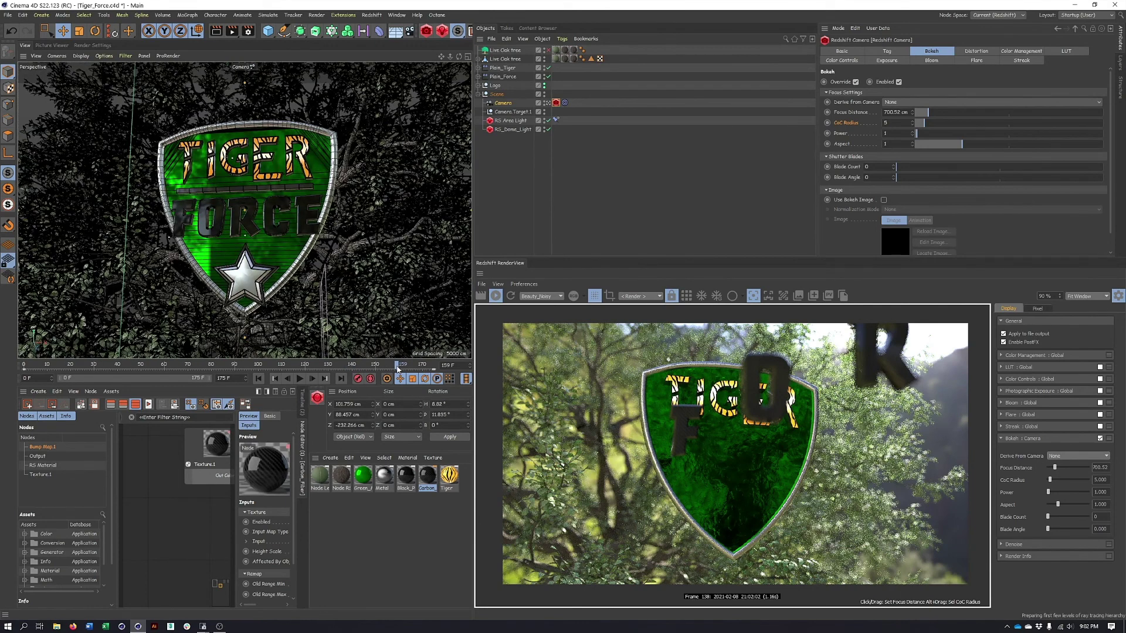